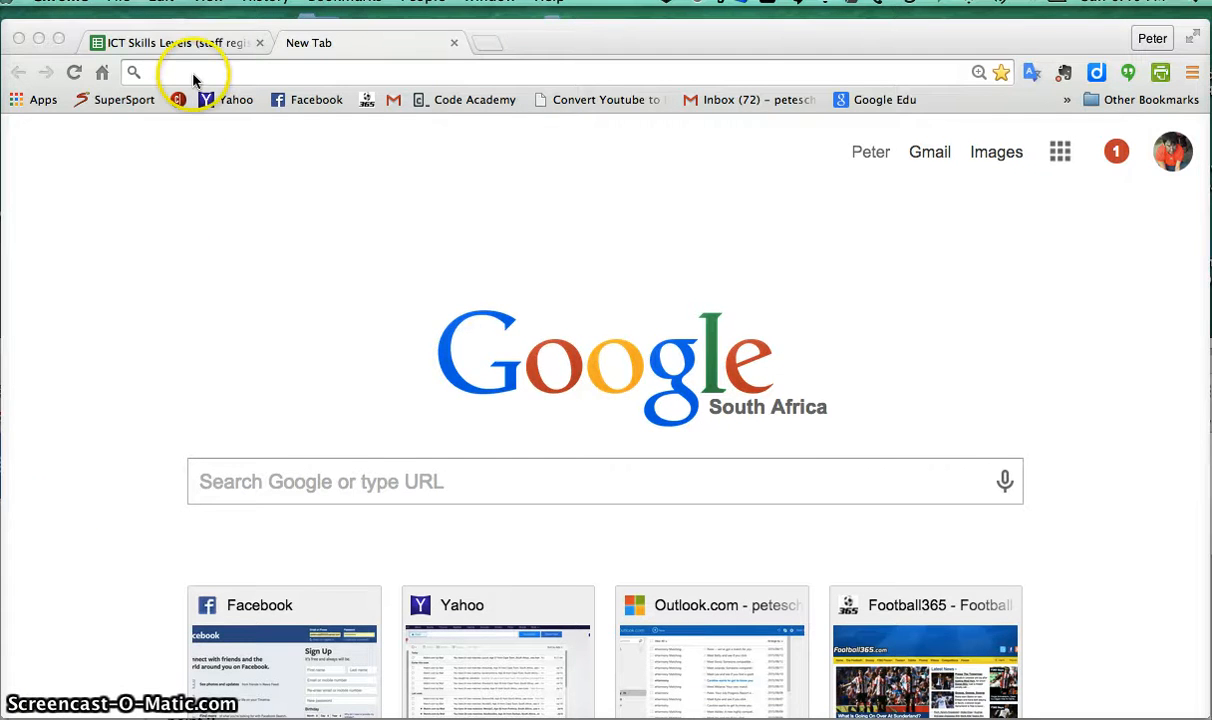
Step: Open Google Drive from the browser's apps page
{"action": "left_click", "coordinate": [194, 73]}
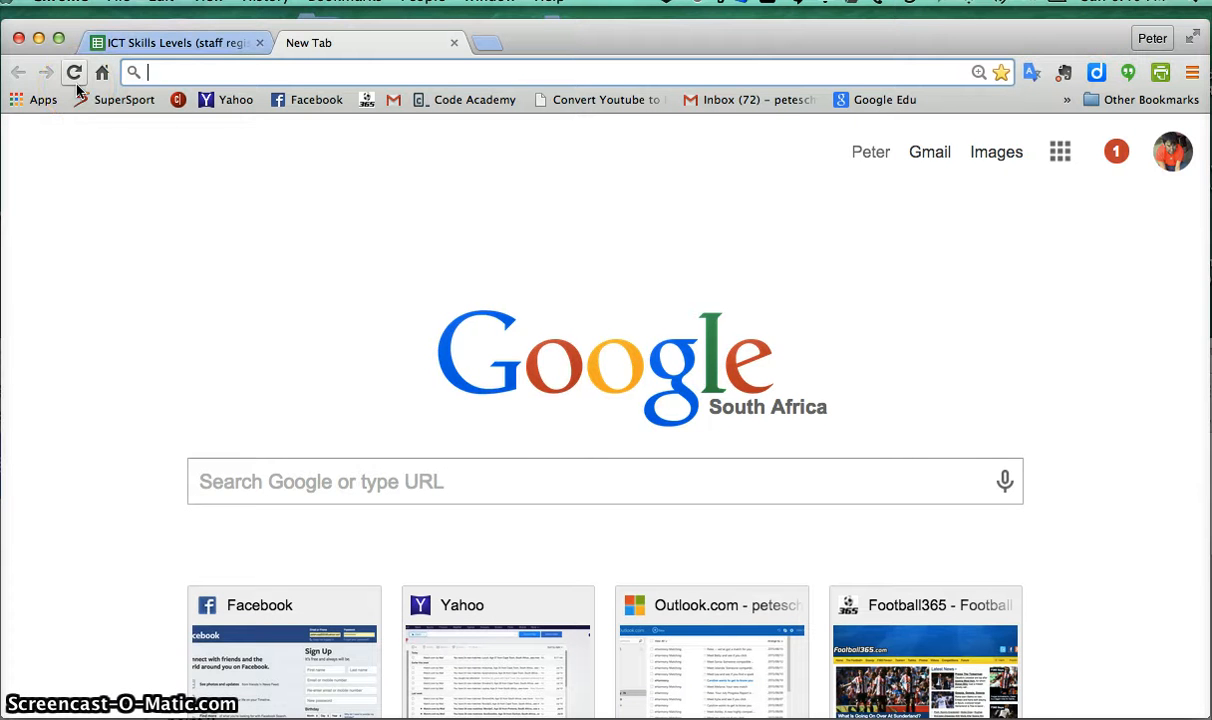
{"action": "left_click", "coordinate": [20, 97]}
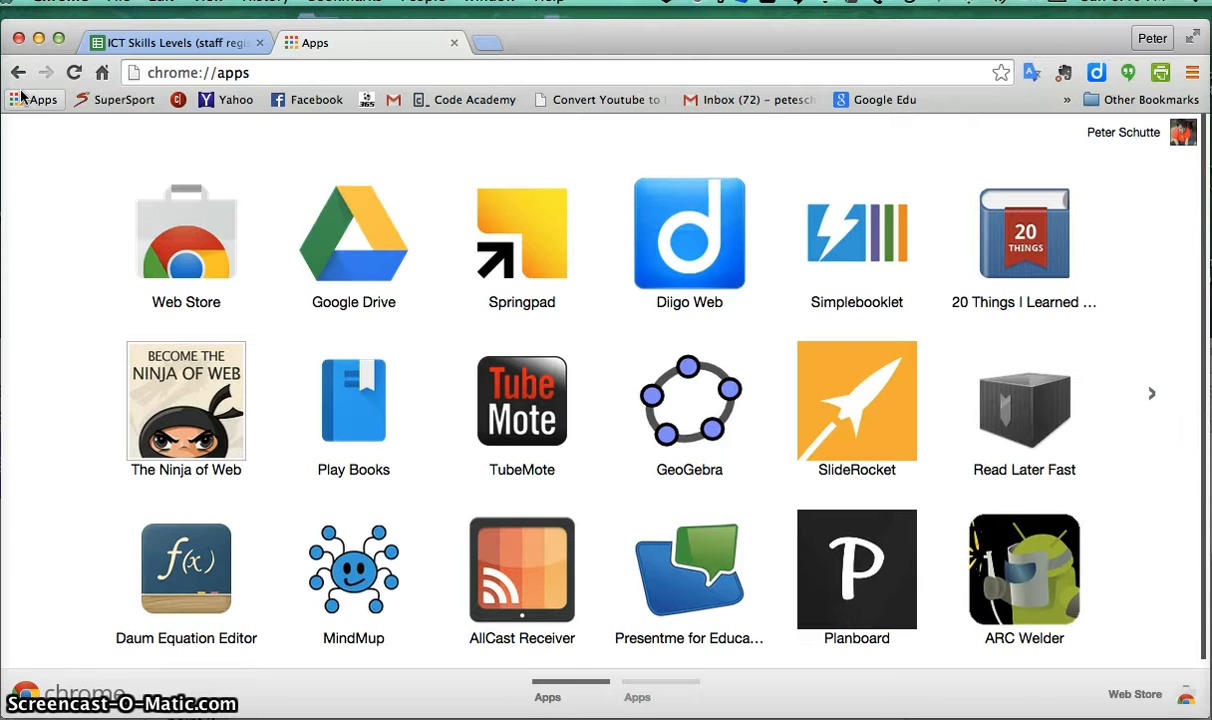
{"action": "left_click", "coordinate": [362, 236]}
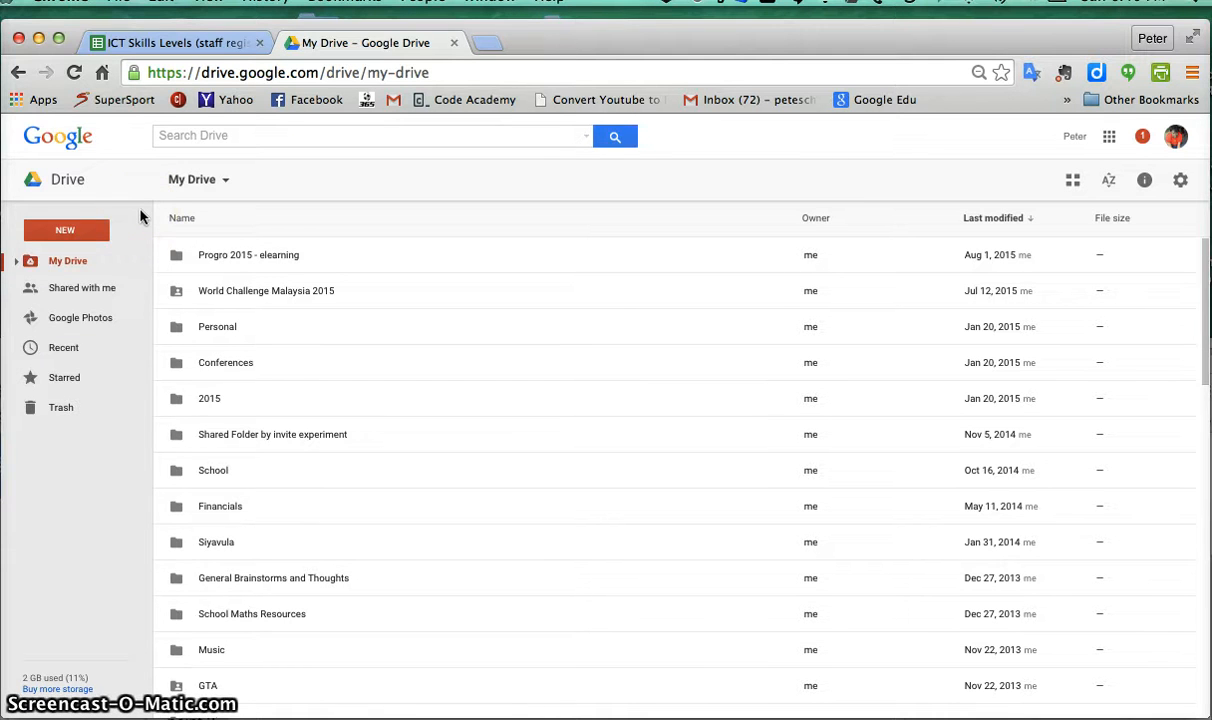
Step: Create a new Google Form in My Drive
{"action": "left_click", "coordinate": [84, 236]}
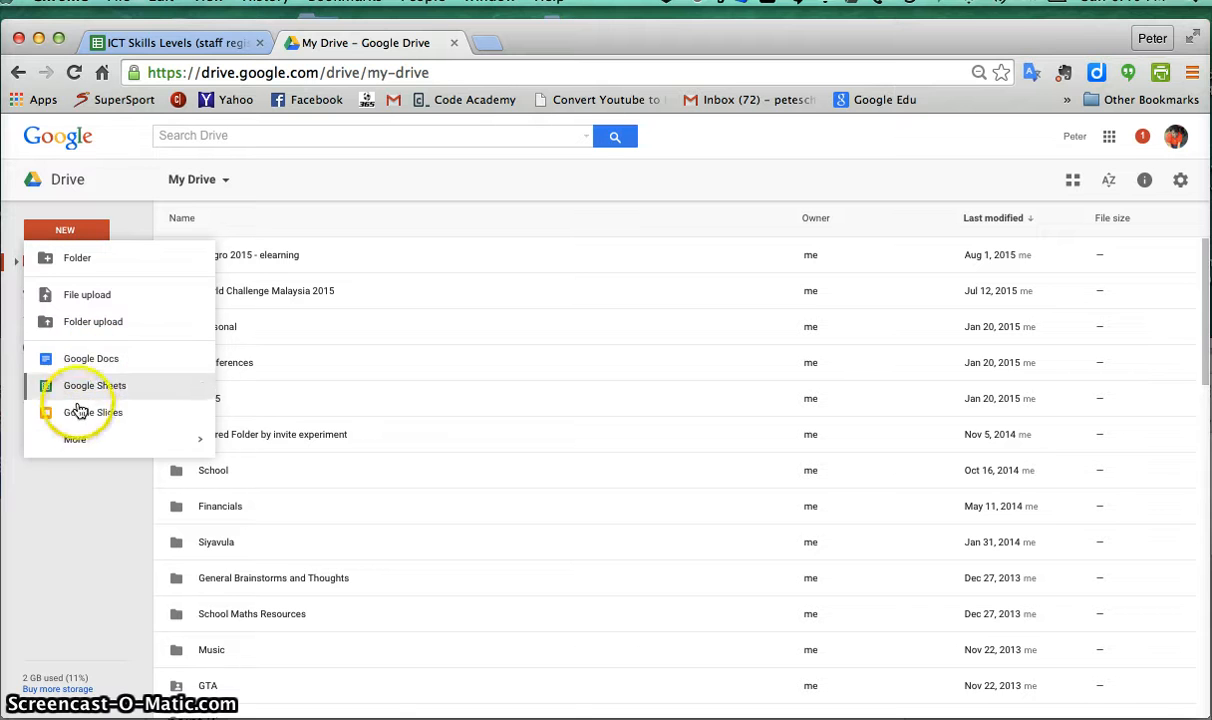
{"action": "mouse_move", "coordinate": [72, 444]}
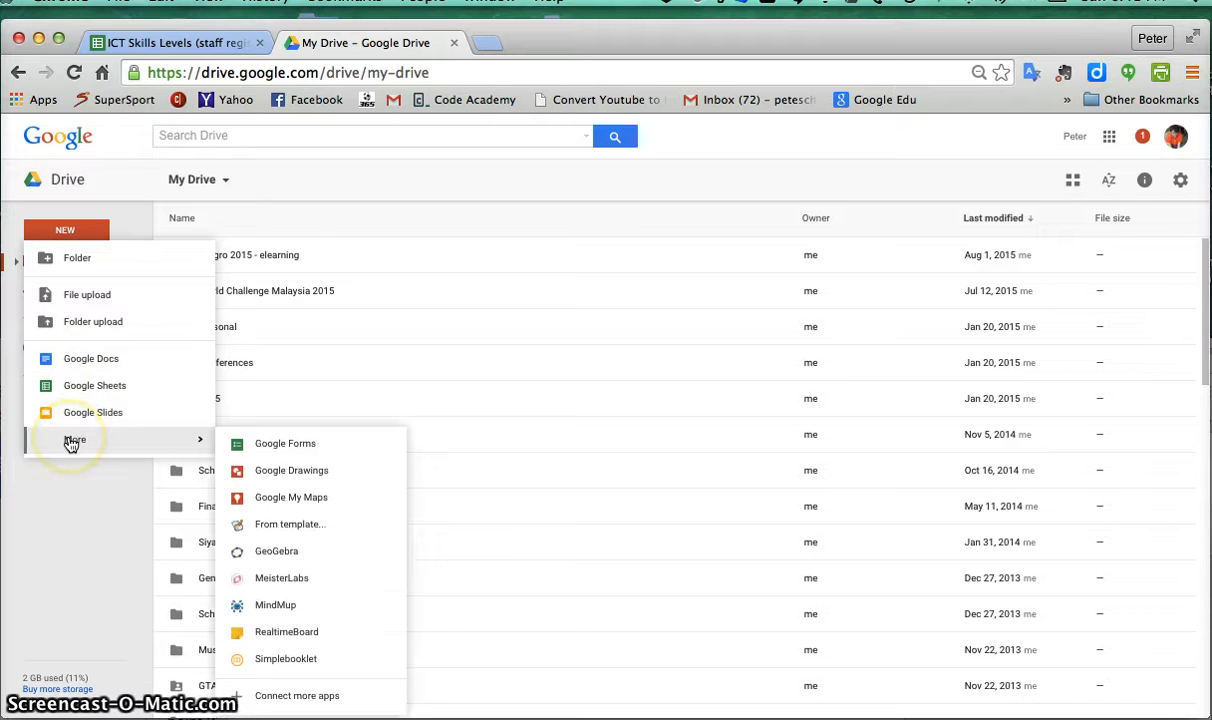
{"action": "left_click", "coordinate": [271, 448]}
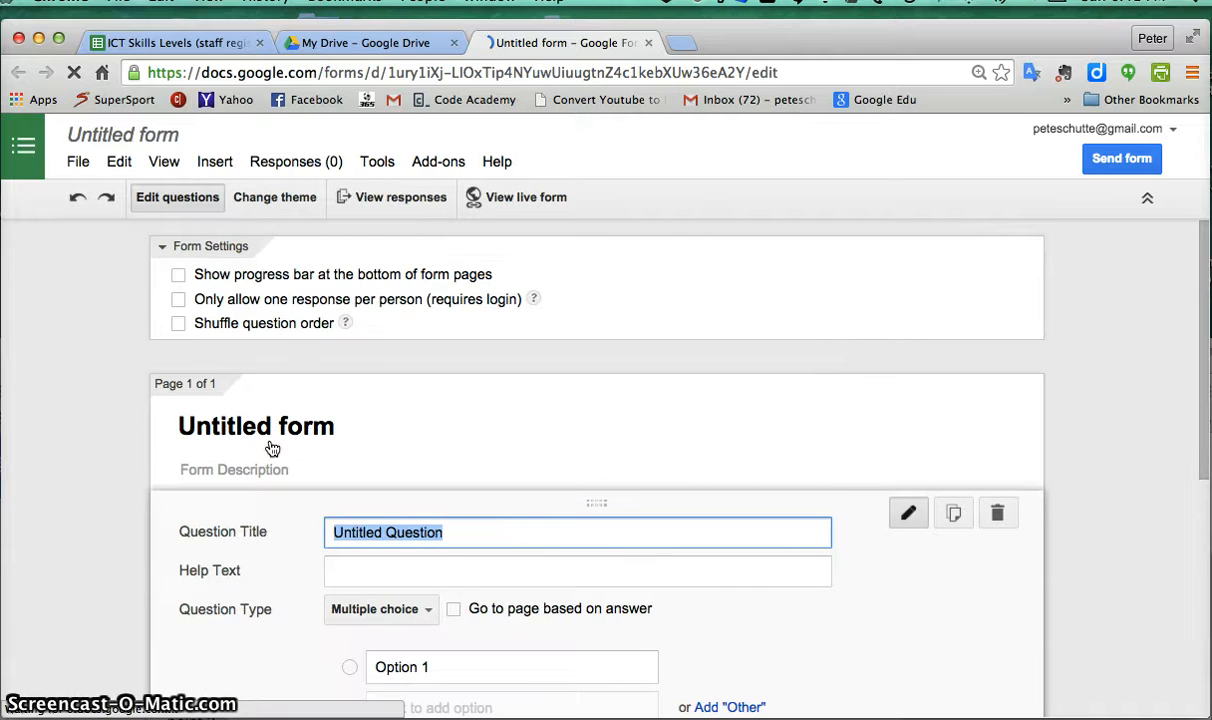
Step: Rename the untitled form as "Test form PS 1"
{"action": "left_click", "coordinate": [166, 139]}
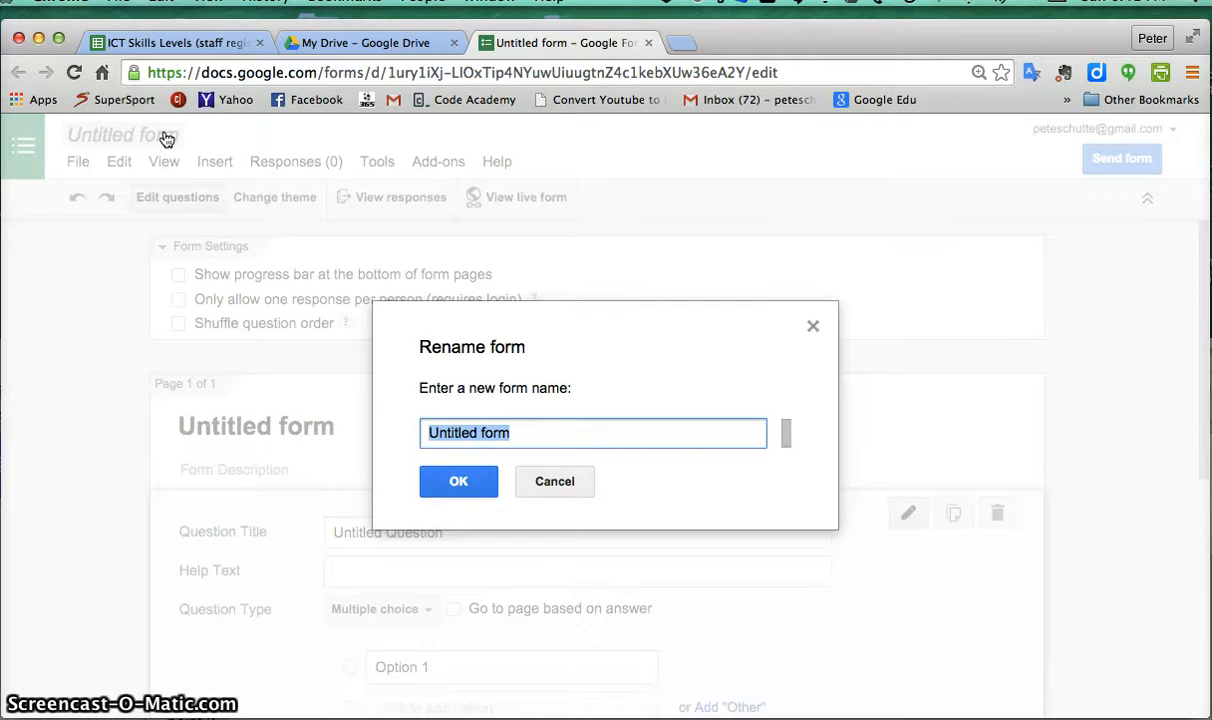
{"action": "key", "text": "BackSpace"}
{"action": "type", "text": "T"}
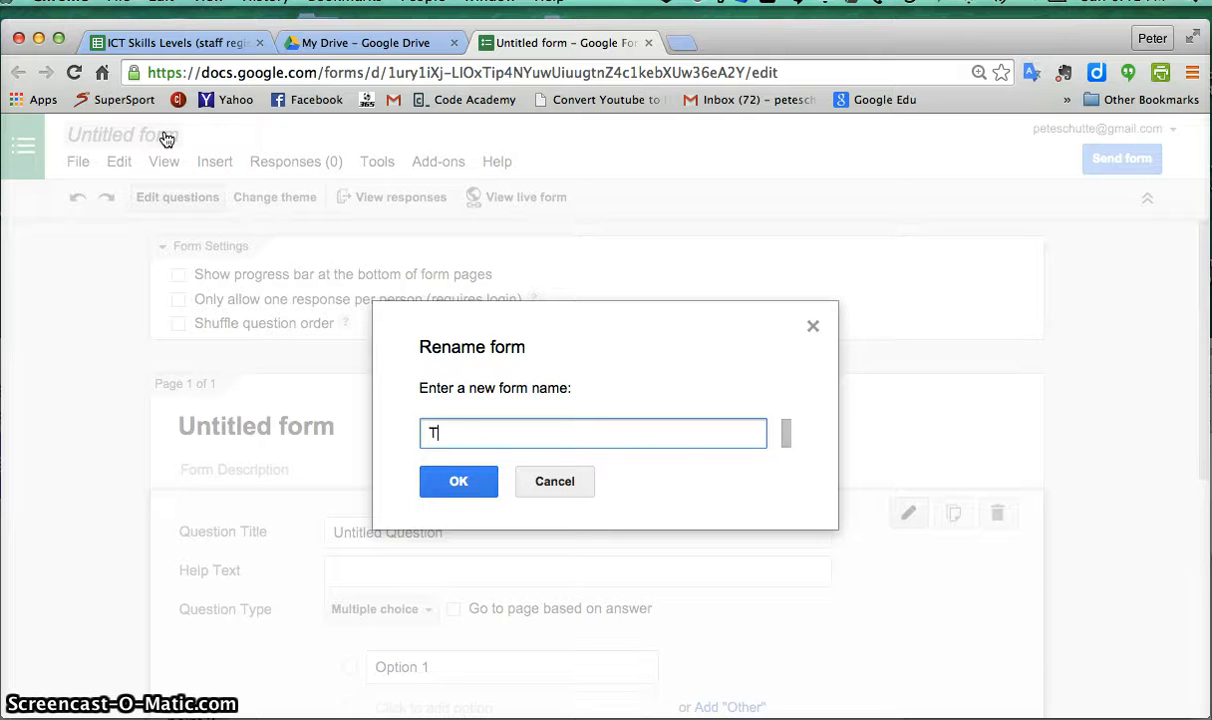
{"action": "type", "text": "est form PS 1"}
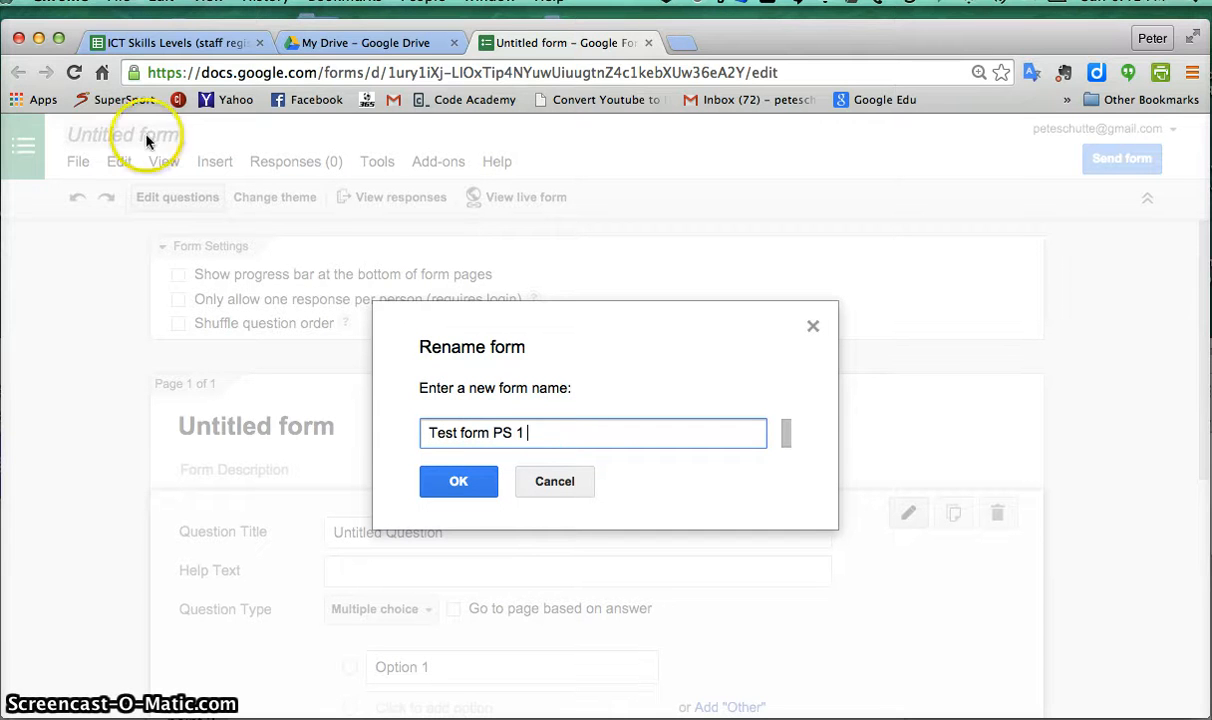
{"action": "left_click", "coordinate": [441, 479]}
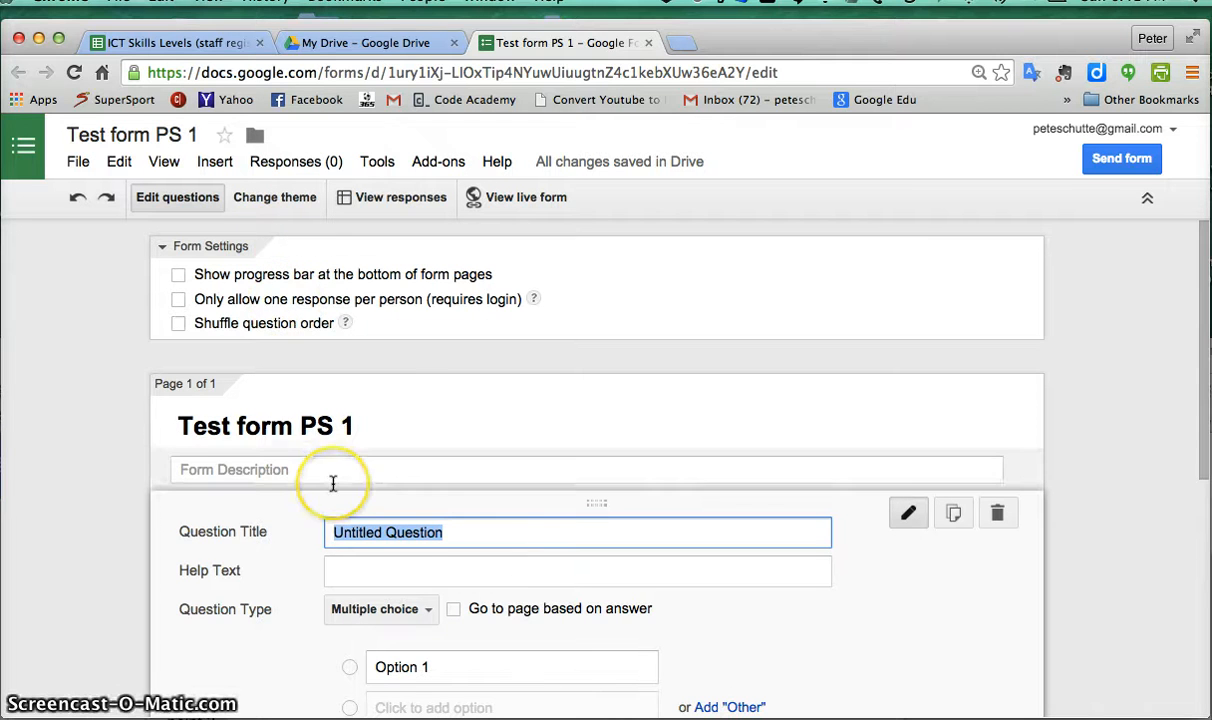
Step: Replace the first question's default title with "Name:"
{"action": "scroll", "coordinate": [333, 483], "scroll_direction": "down", "scroll_amount": 3}
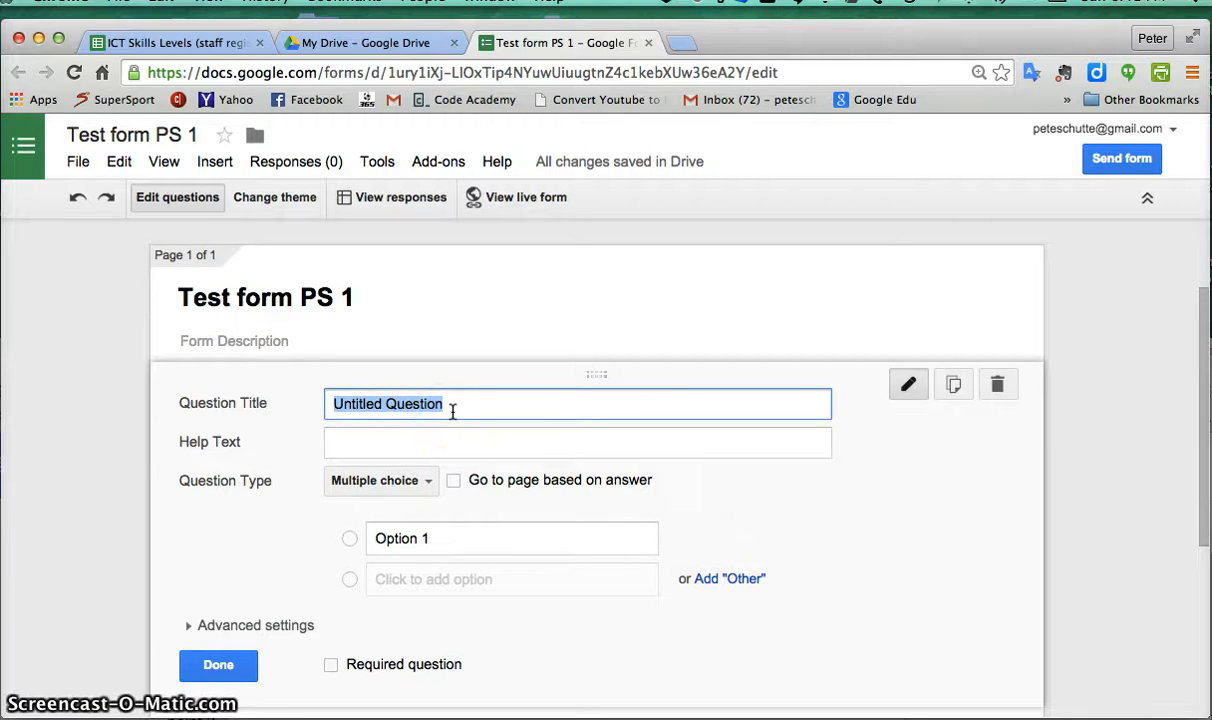
{"action": "key", "text": "BackSpace"}
{"action": "type", "text": "Nam"}
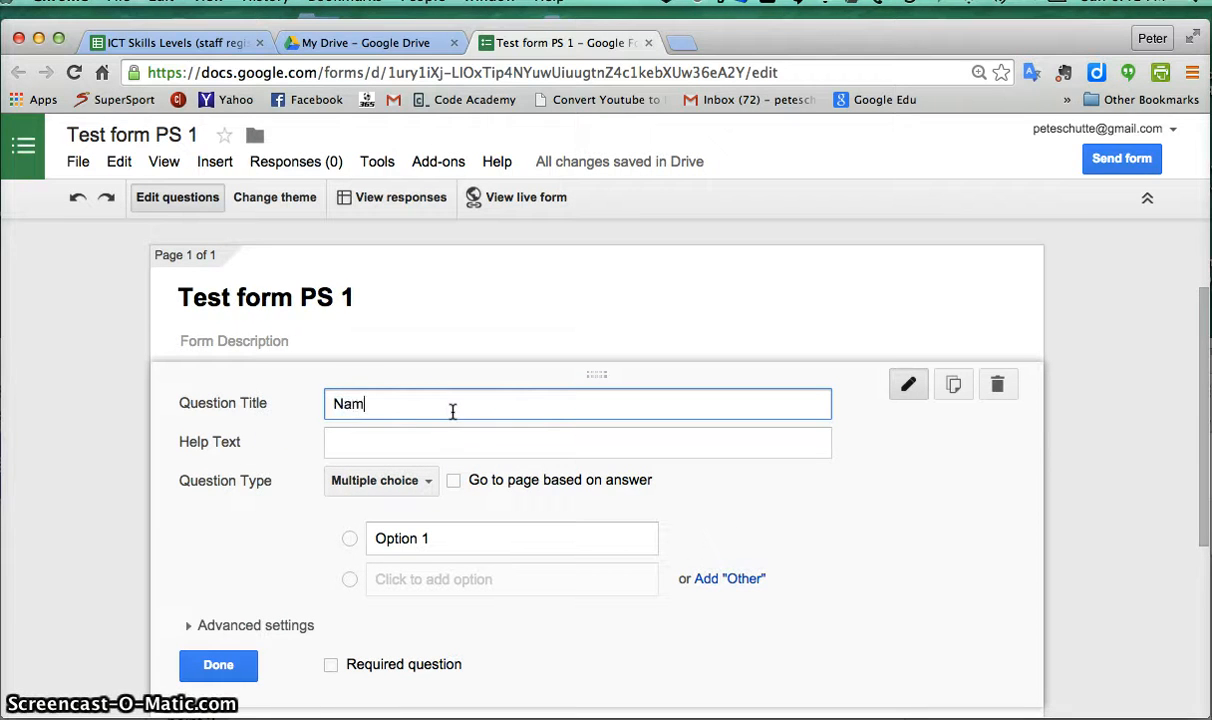
{"action": "type", "text": "e\""}
{"action": "key", "text": "BackSpace"}
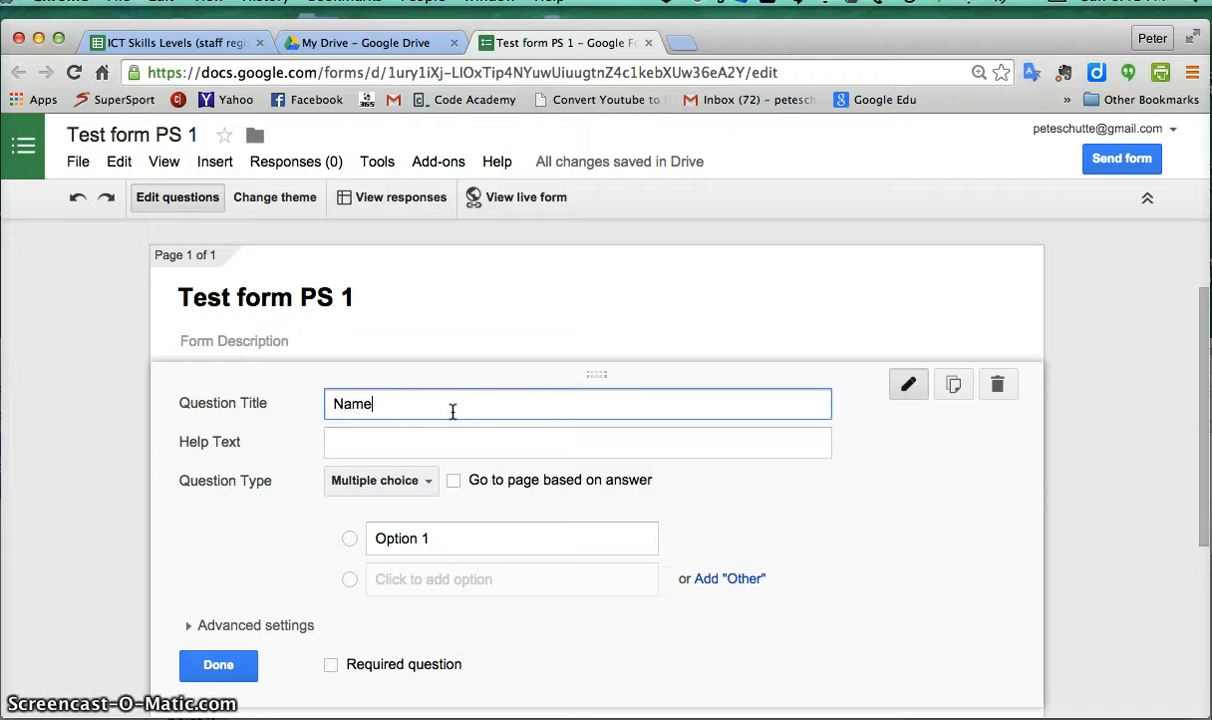
{"action": "type", "text": ":"}
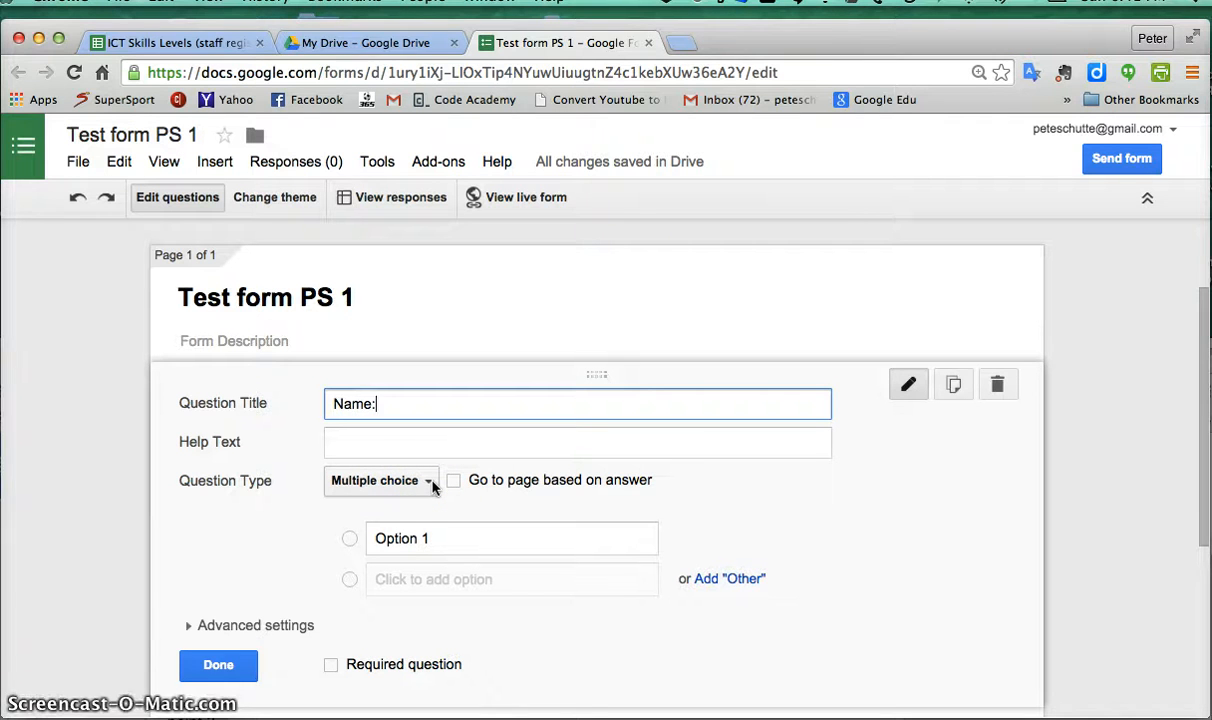
Step: Set the Name question's type to Text, make it required and finish editing it
{"action": "left_click", "coordinate": [432, 483]}
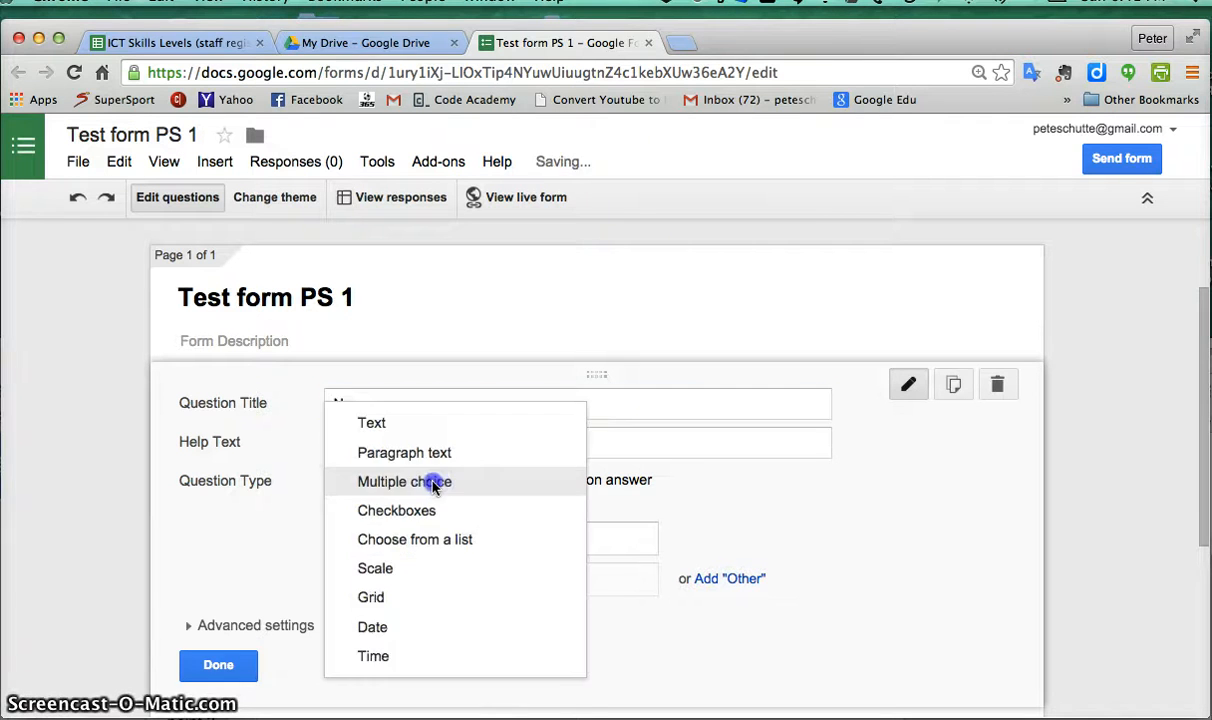
{"action": "left_click", "coordinate": [386, 424]}
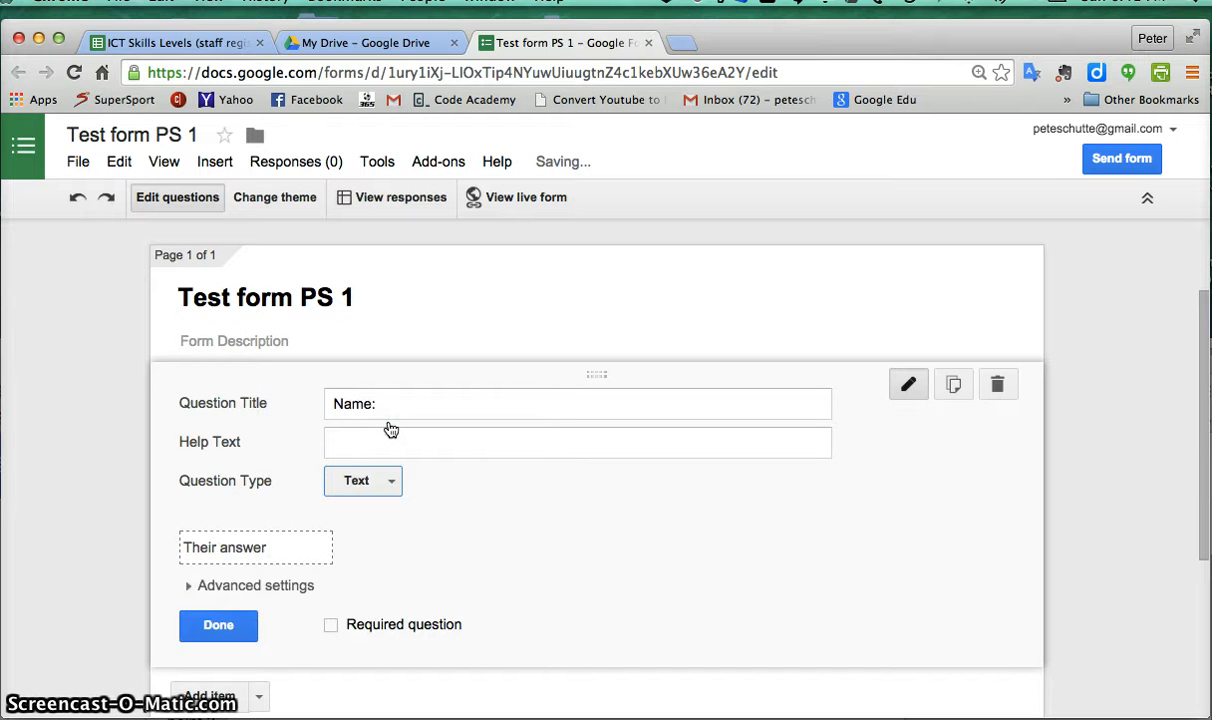
{"action": "left_click", "coordinate": [331, 628]}
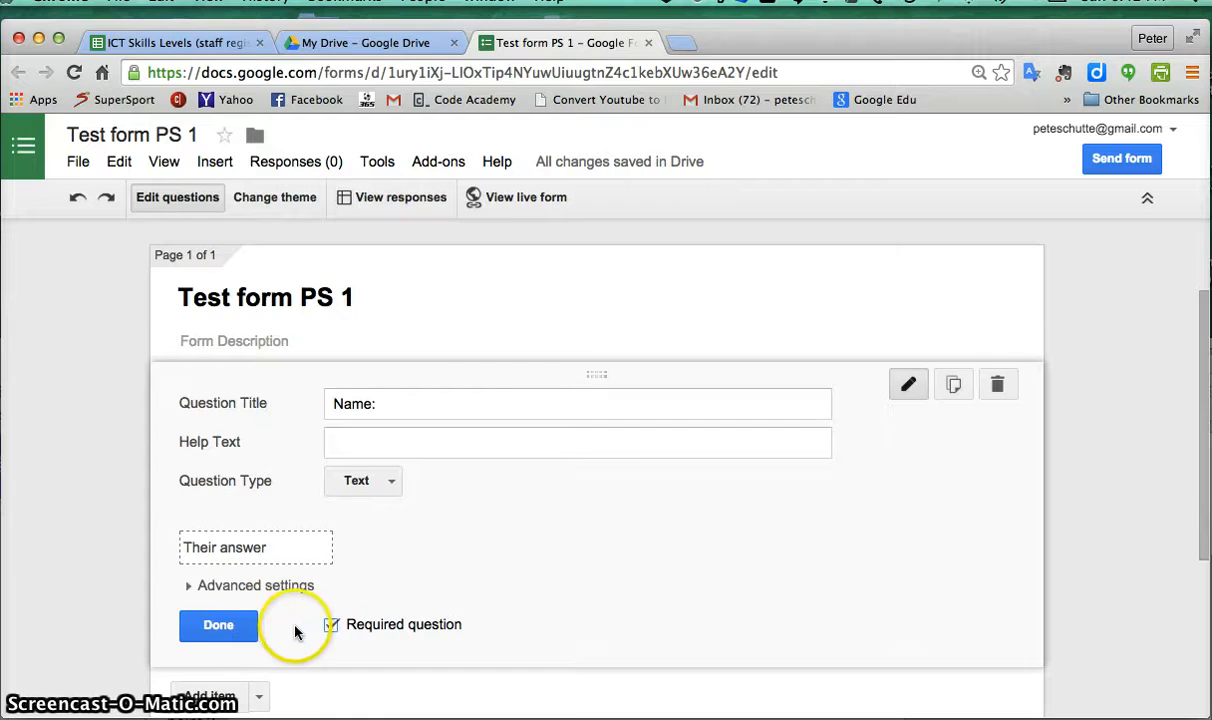
{"action": "left_click", "coordinate": [214, 627]}
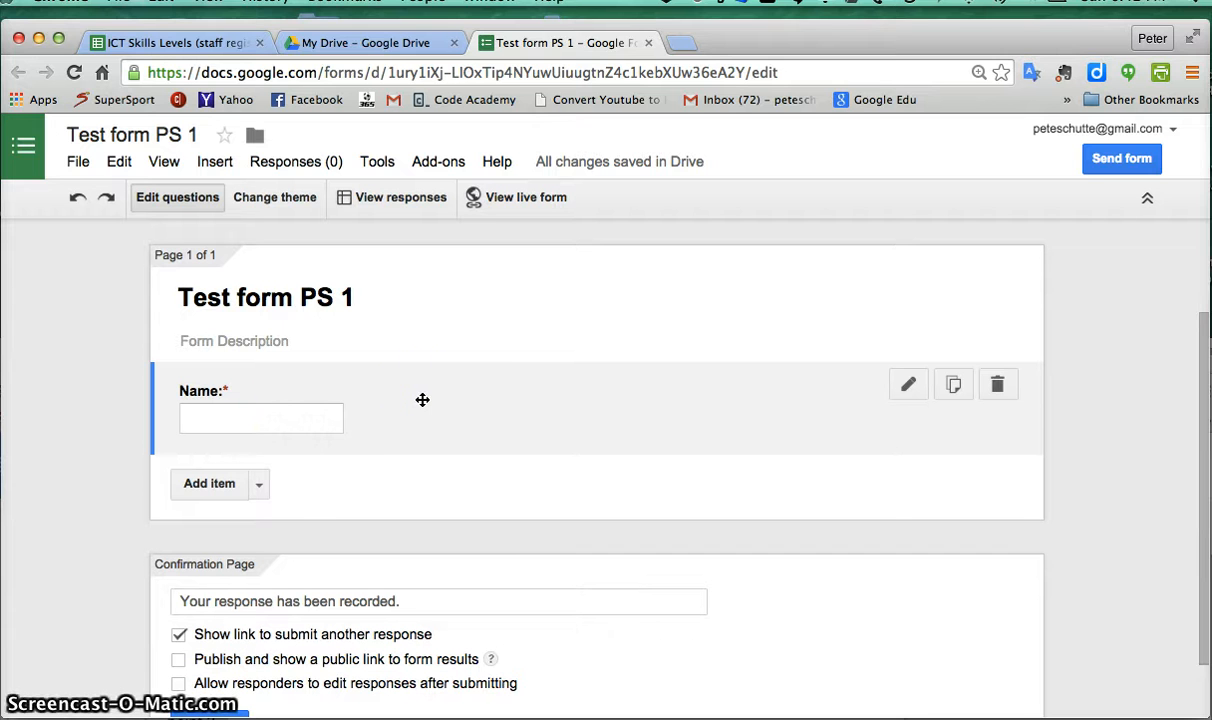
Step: Add a required Text question titled "Surname:" below the Name question
{"action": "left_click", "coordinate": [257, 484]}
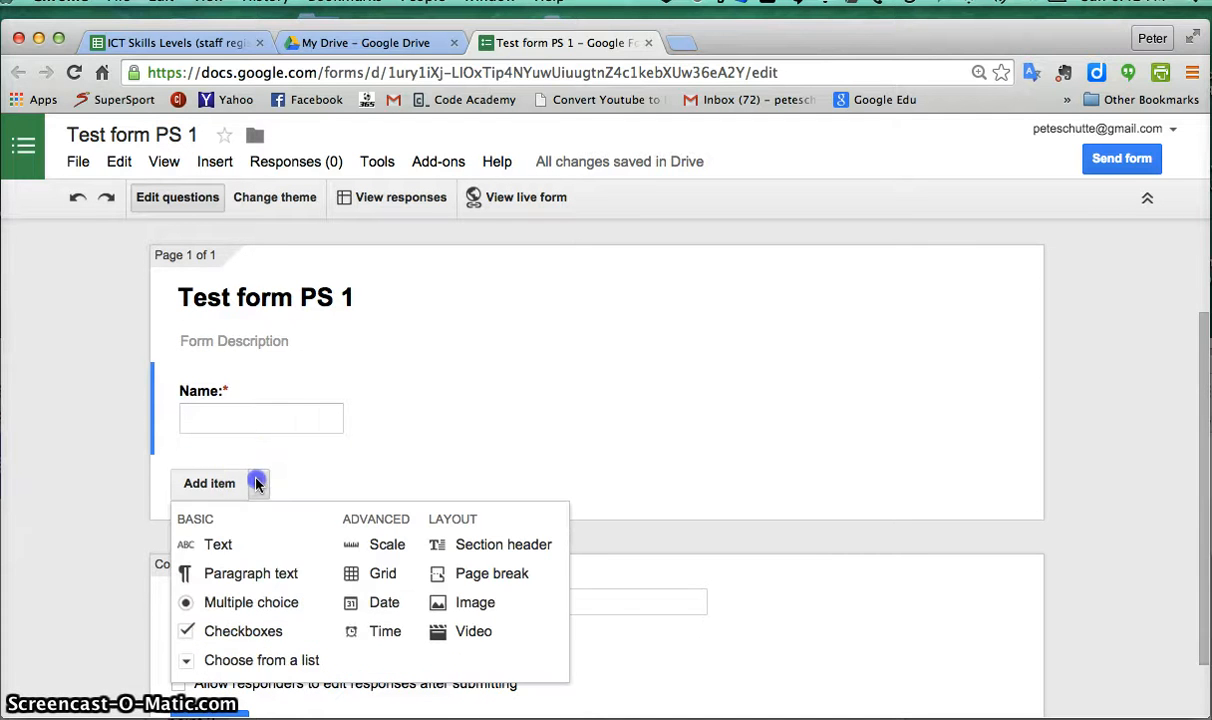
{"action": "left_click", "coordinate": [220, 546]}
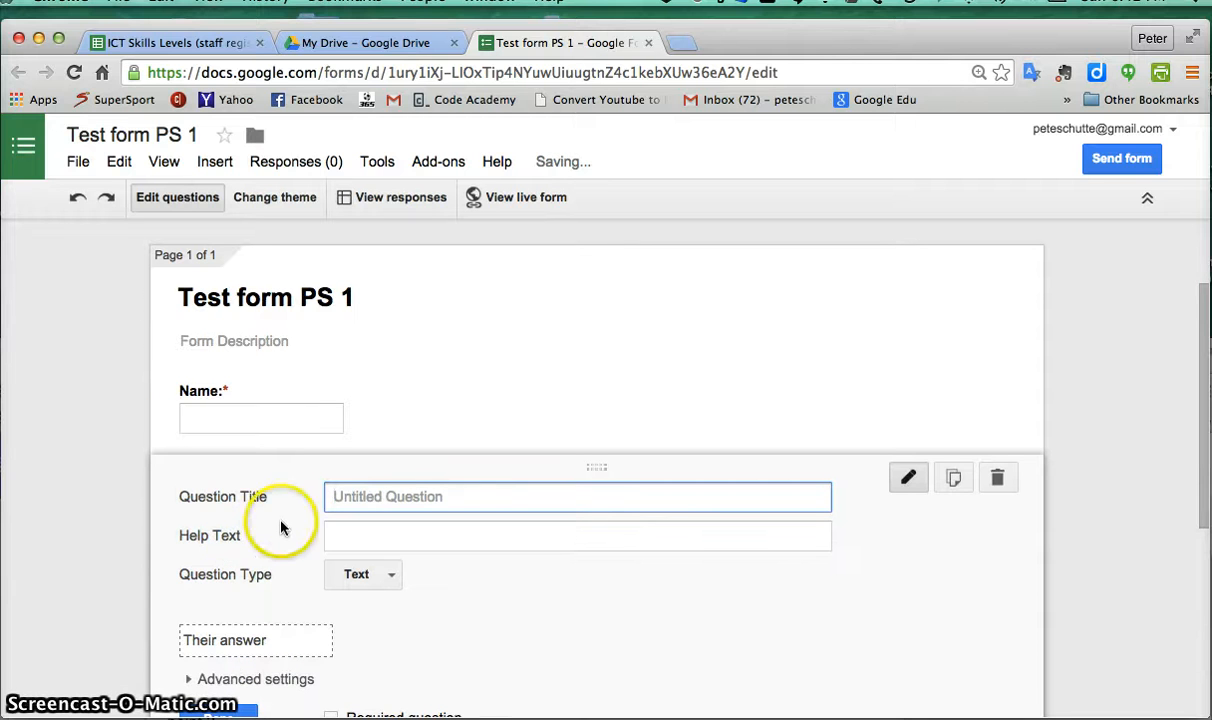
{"action": "type", "text": "S"}
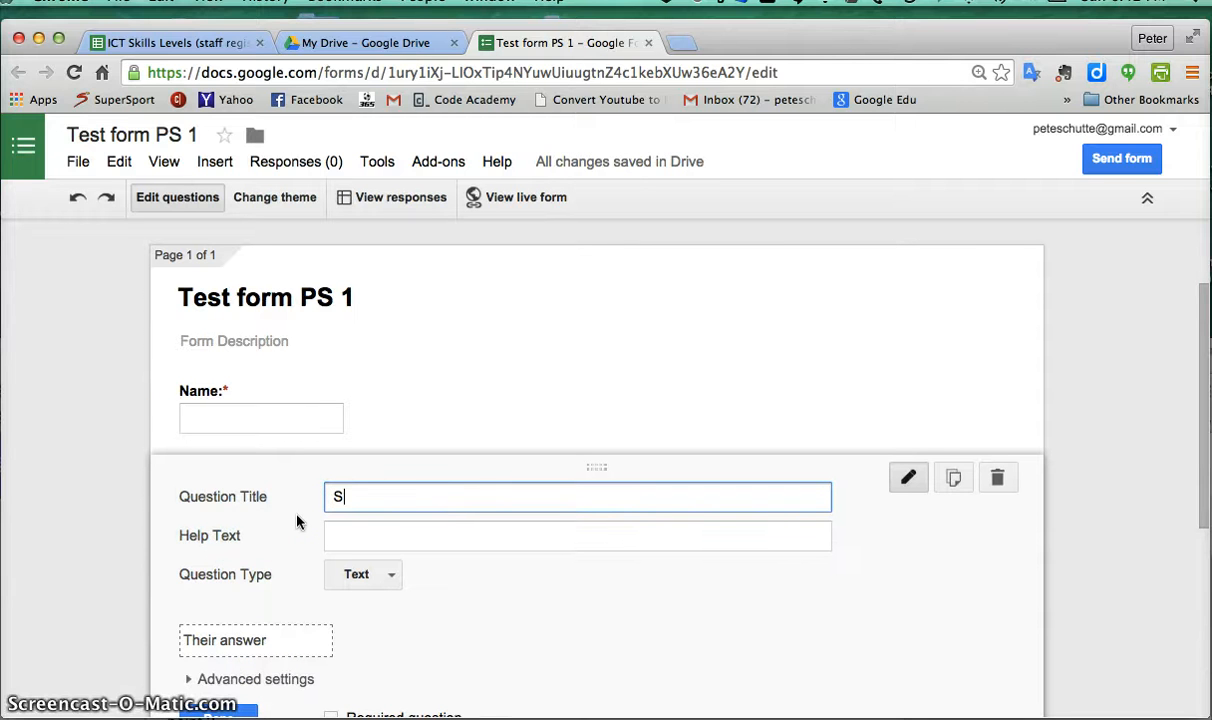
{"action": "type", "text": "urname"}
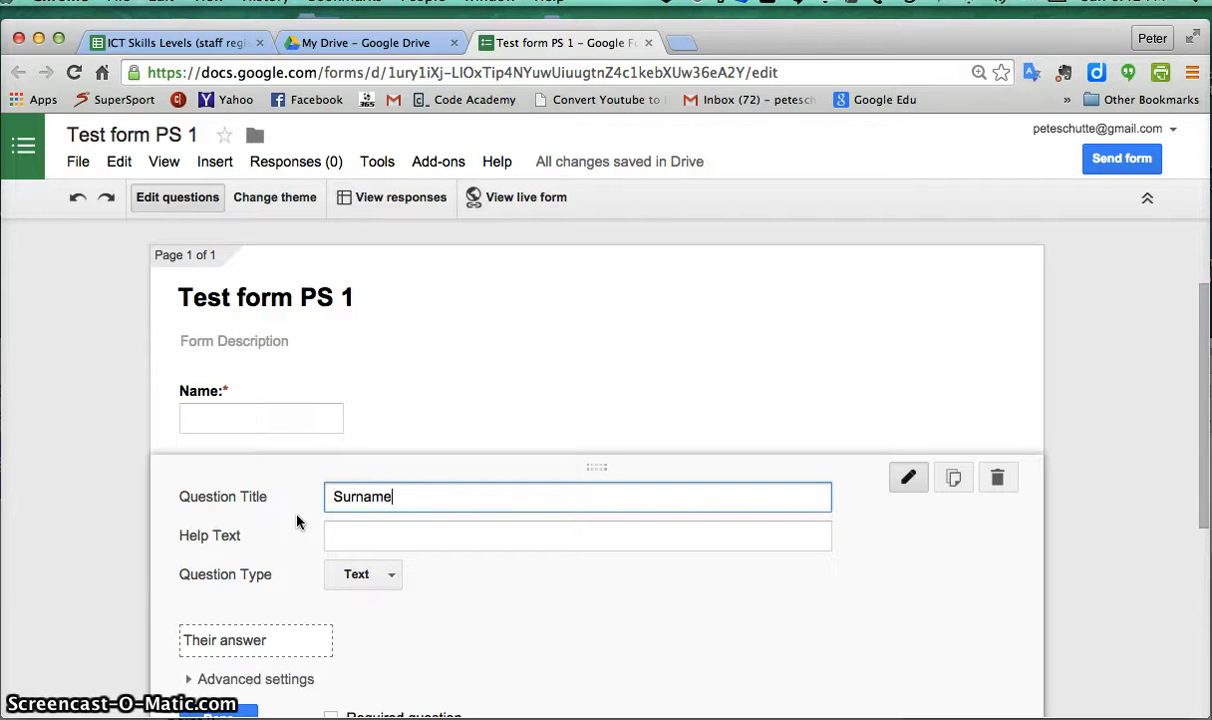
{"action": "type", "text": ":"}
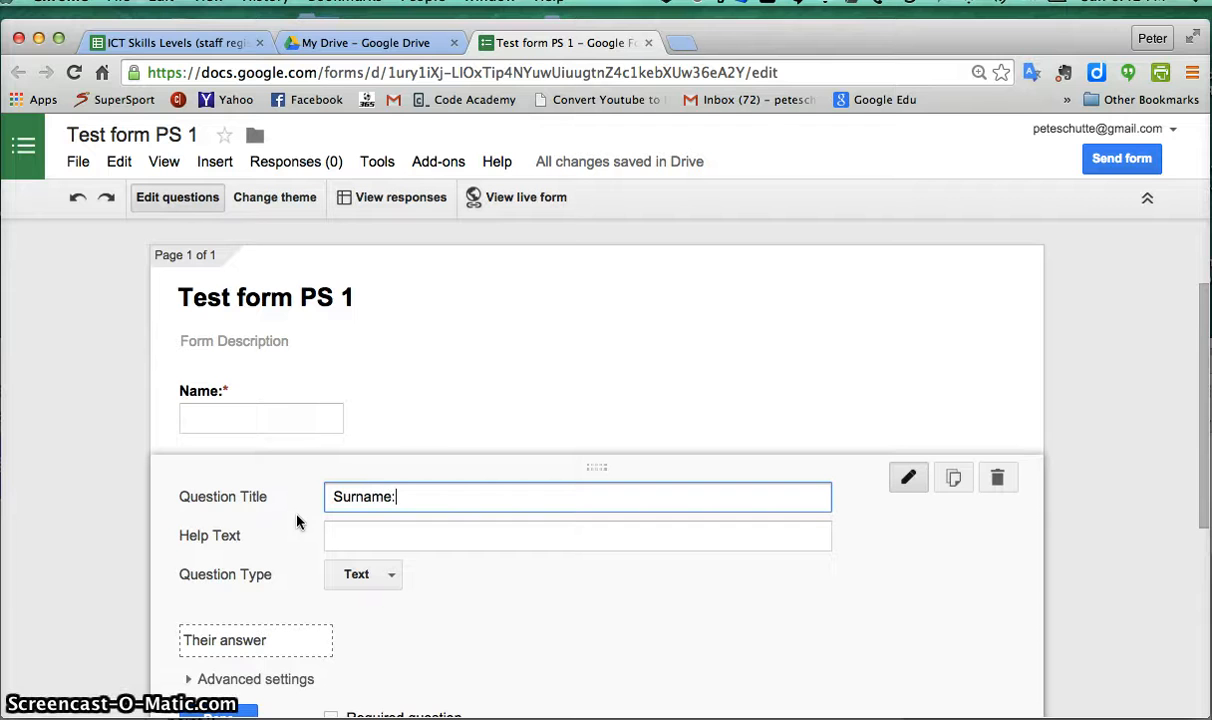
{"action": "left_click", "coordinate": [238, 484]}
{"action": "scroll", "coordinate": [240, 490], "scroll_direction": "down", "scroll_amount": 1}
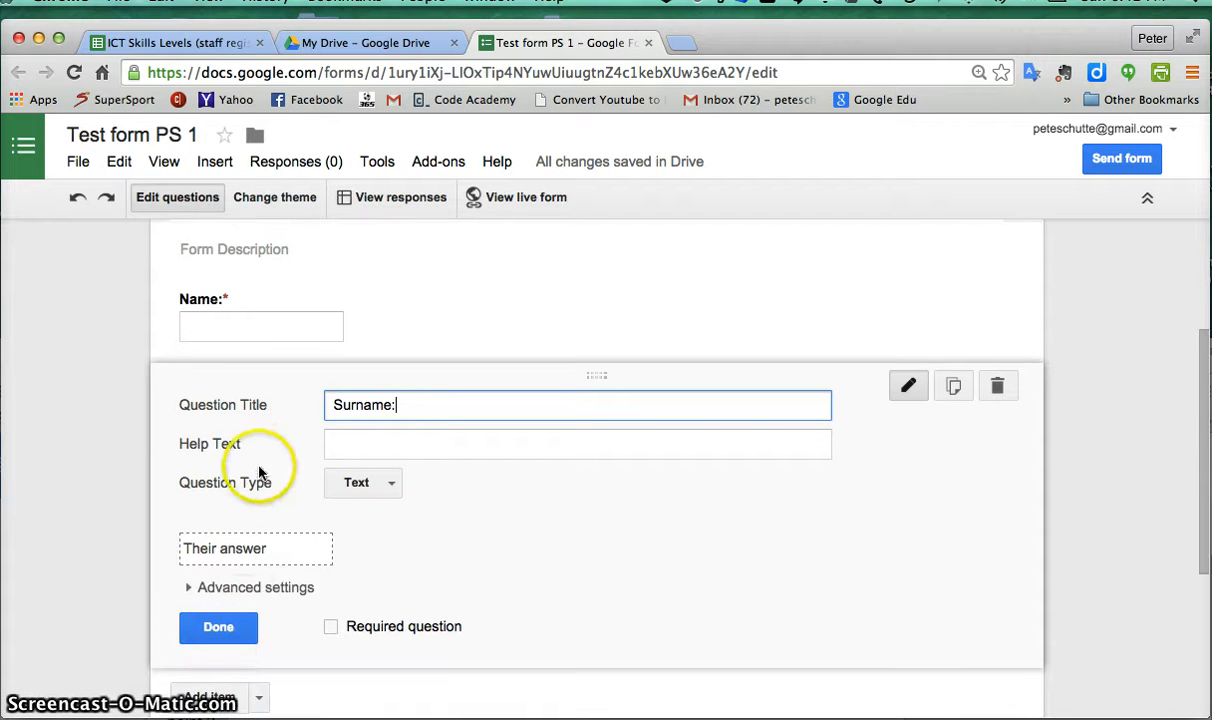
{"action": "left_click", "coordinate": [333, 629]}
{"action": "left_click", "coordinate": [217, 627]}
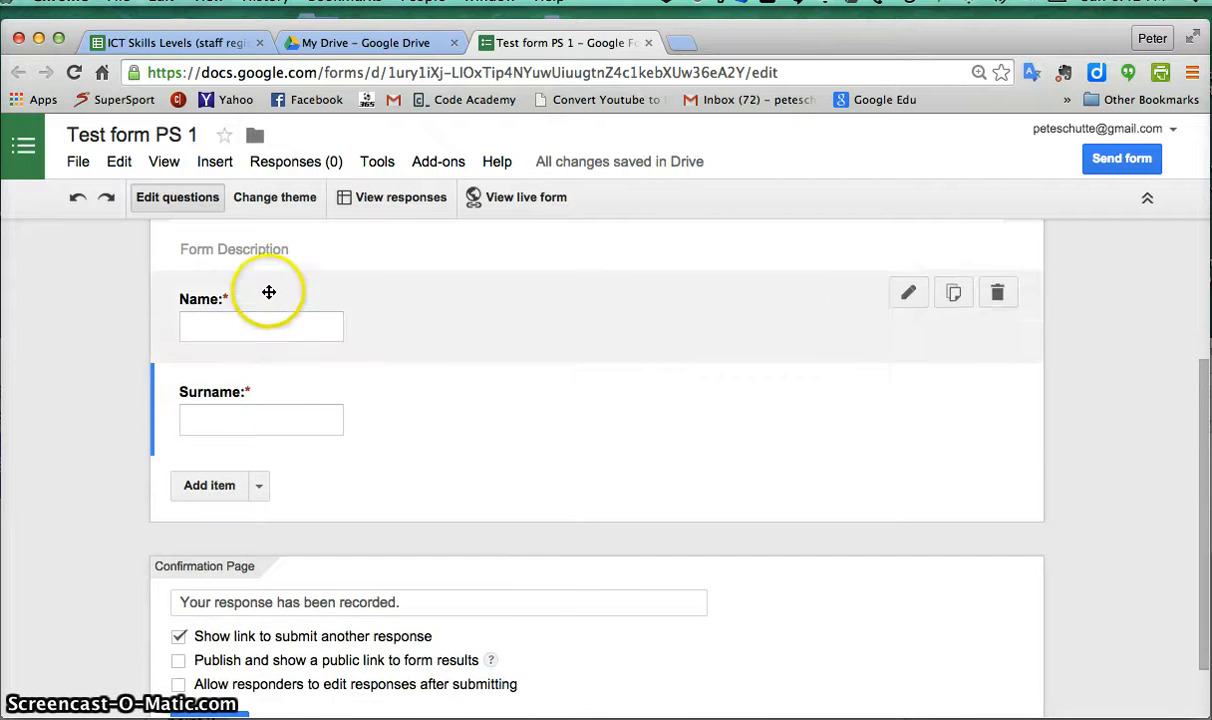
Step: Reopen the Surname question in edit mode to review its settings and close it
{"action": "scroll", "coordinate": [305, 339], "scroll_direction": "up", "scroll_amount": 2}
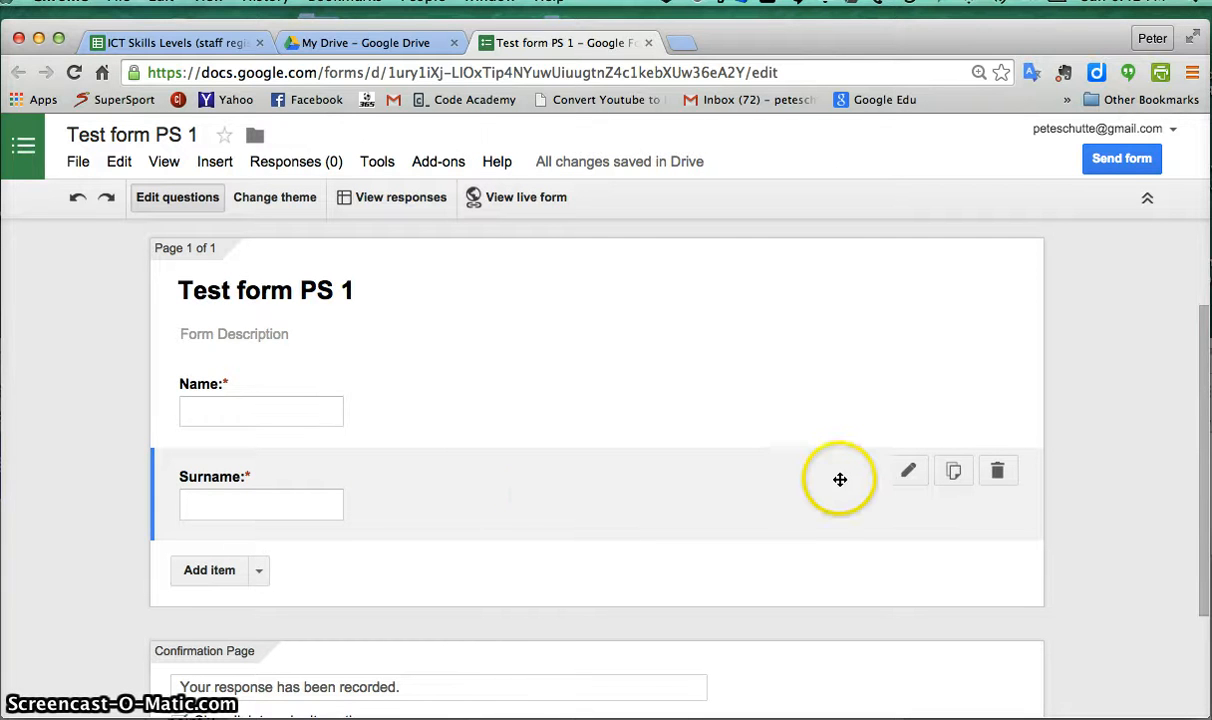
{"action": "left_click", "coordinate": [915, 477]}
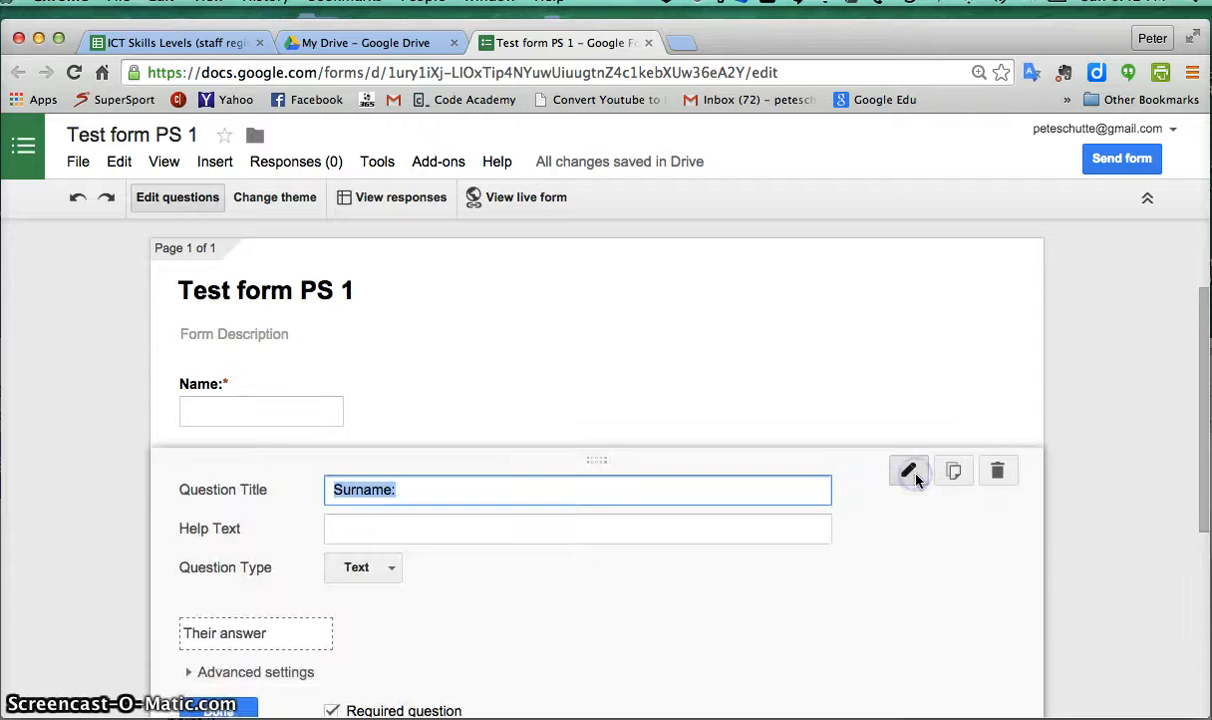
{"action": "left_click", "coordinate": [386, 490]}
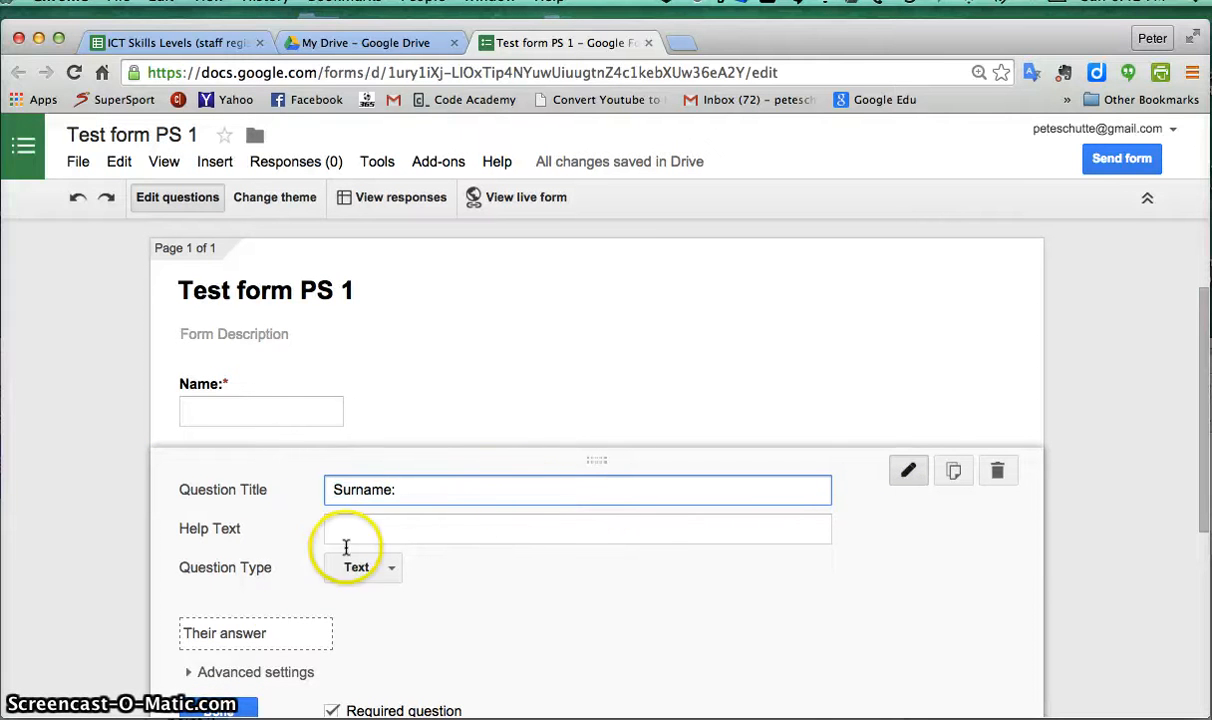
{"action": "left_click", "coordinate": [225, 708]}
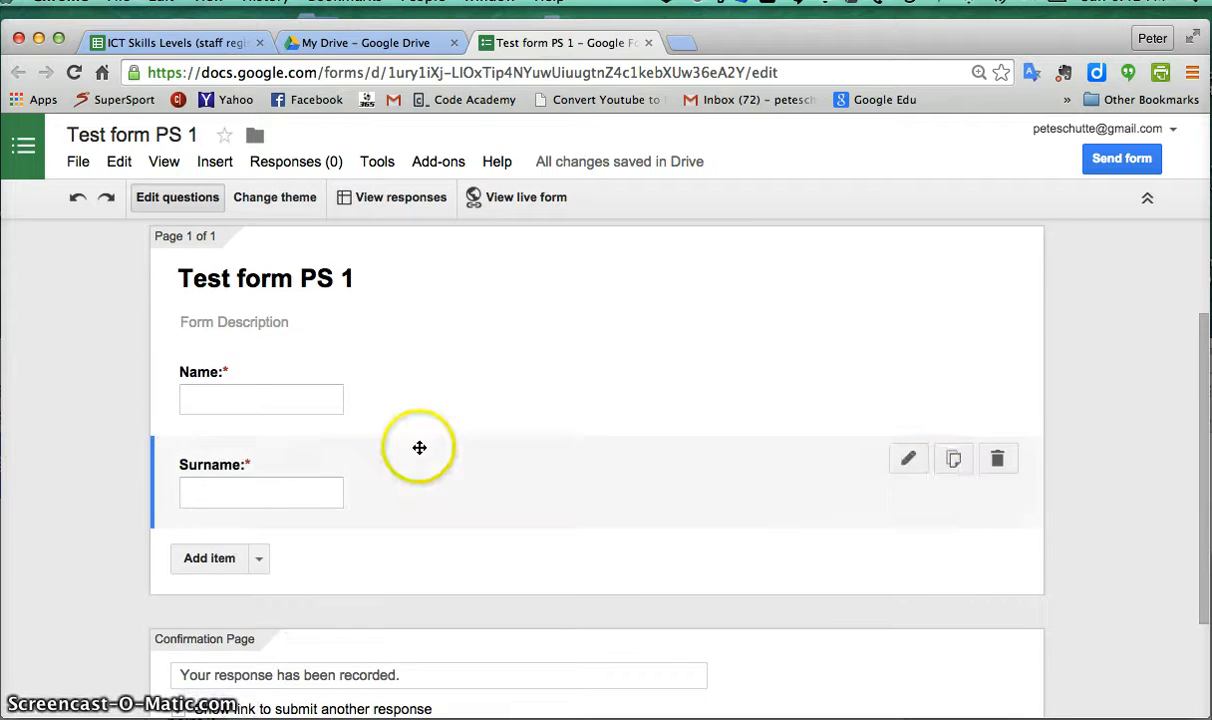
Step: Duplicate the Surname question and delete the duplicate from the form
{"action": "left_click", "coordinate": [955, 462]}
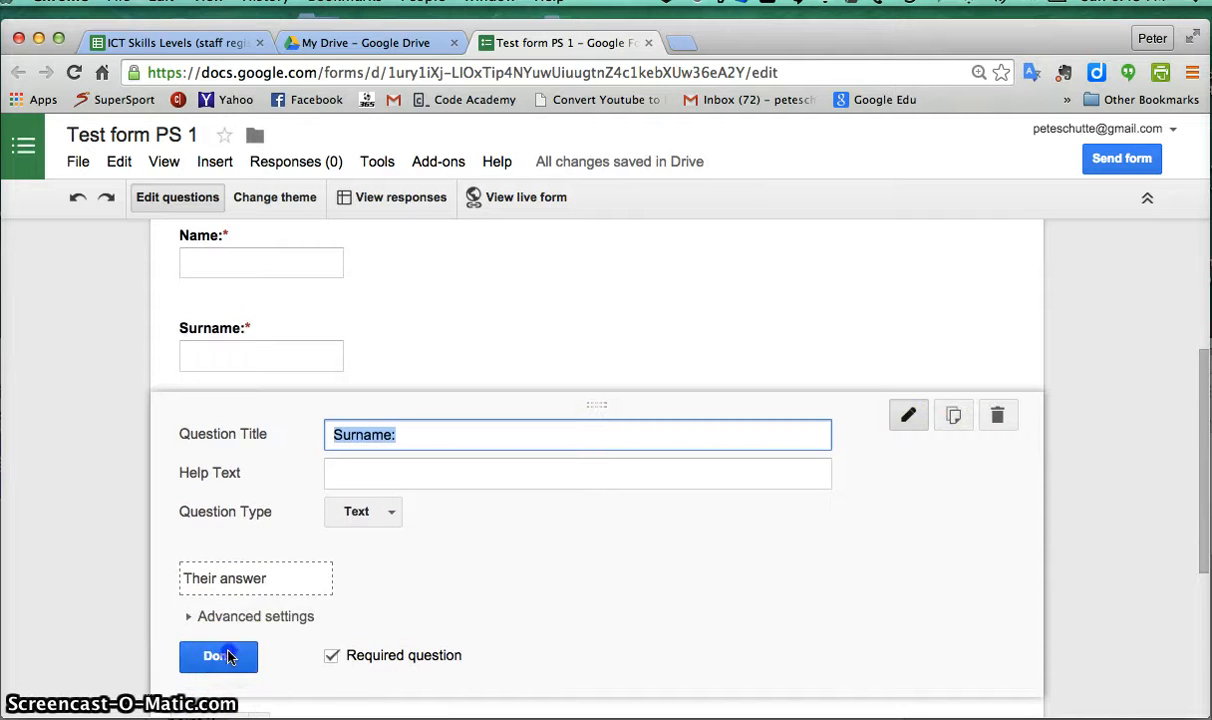
{"action": "left_click", "coordinate": [228, 656]}
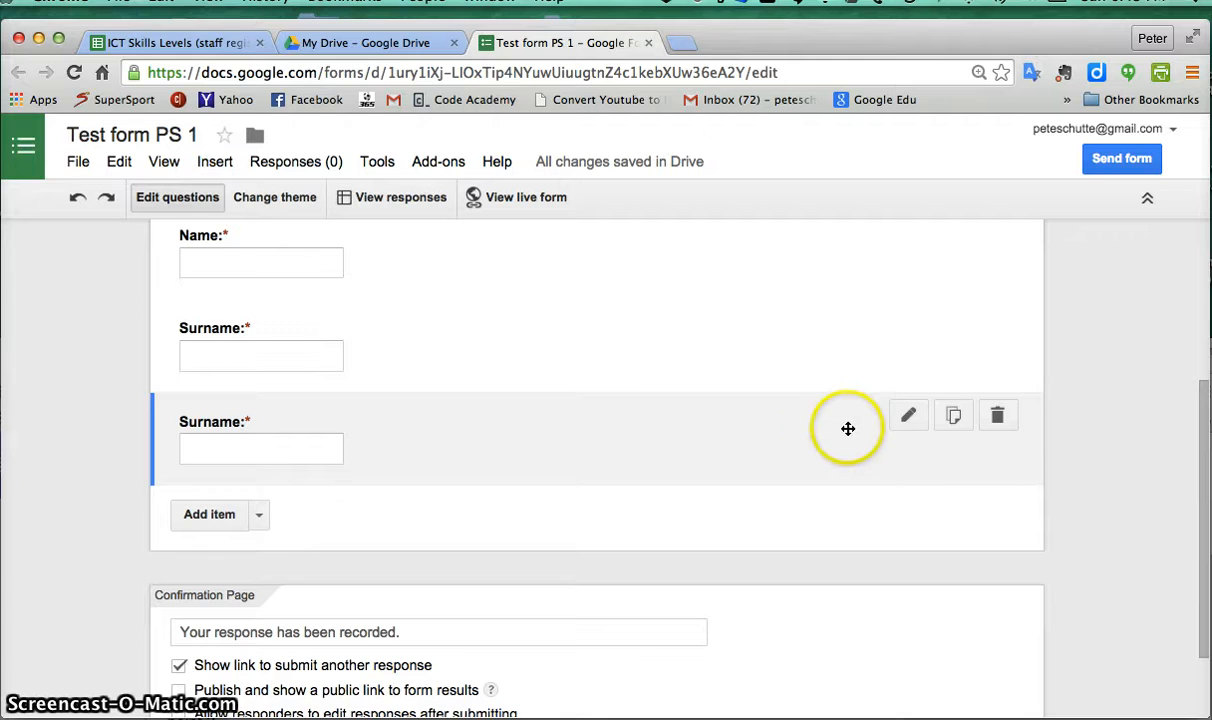
{"action": "left_click", "coordinate": [997, 415]}
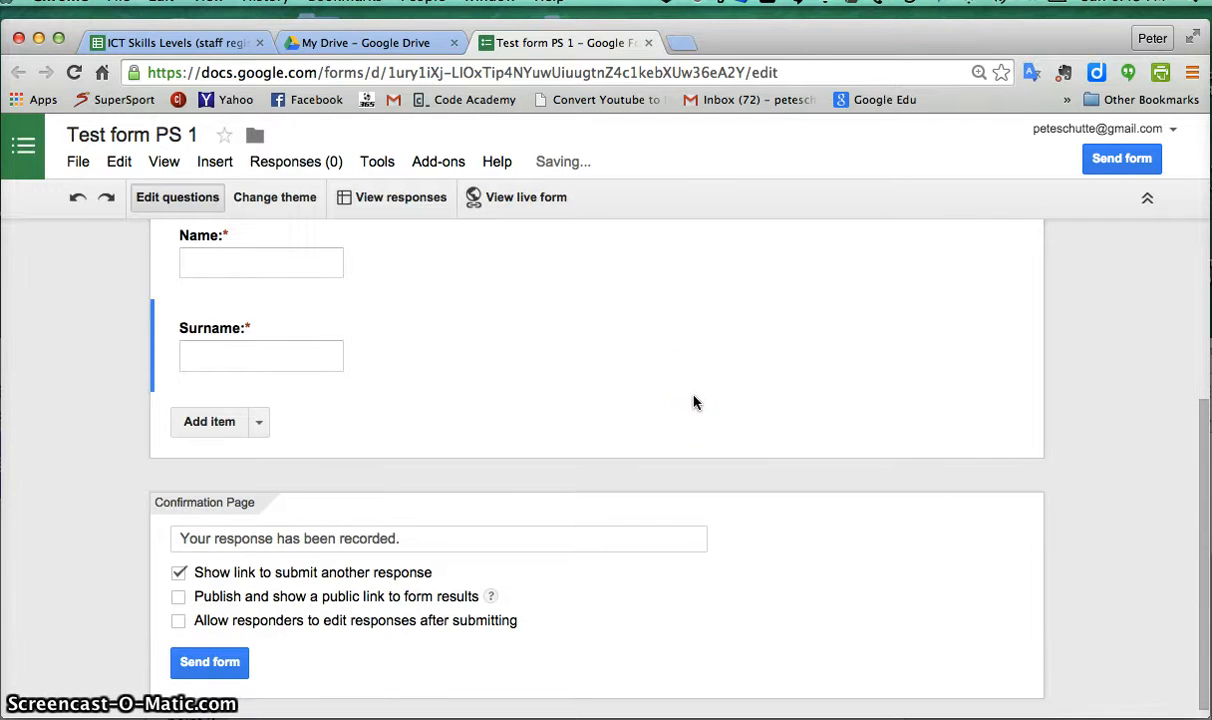
Step: Add a required Text question titled "Email:" below the Surname question and finish editing it
{"action": "left_click", "coordinate": [259, 421]}
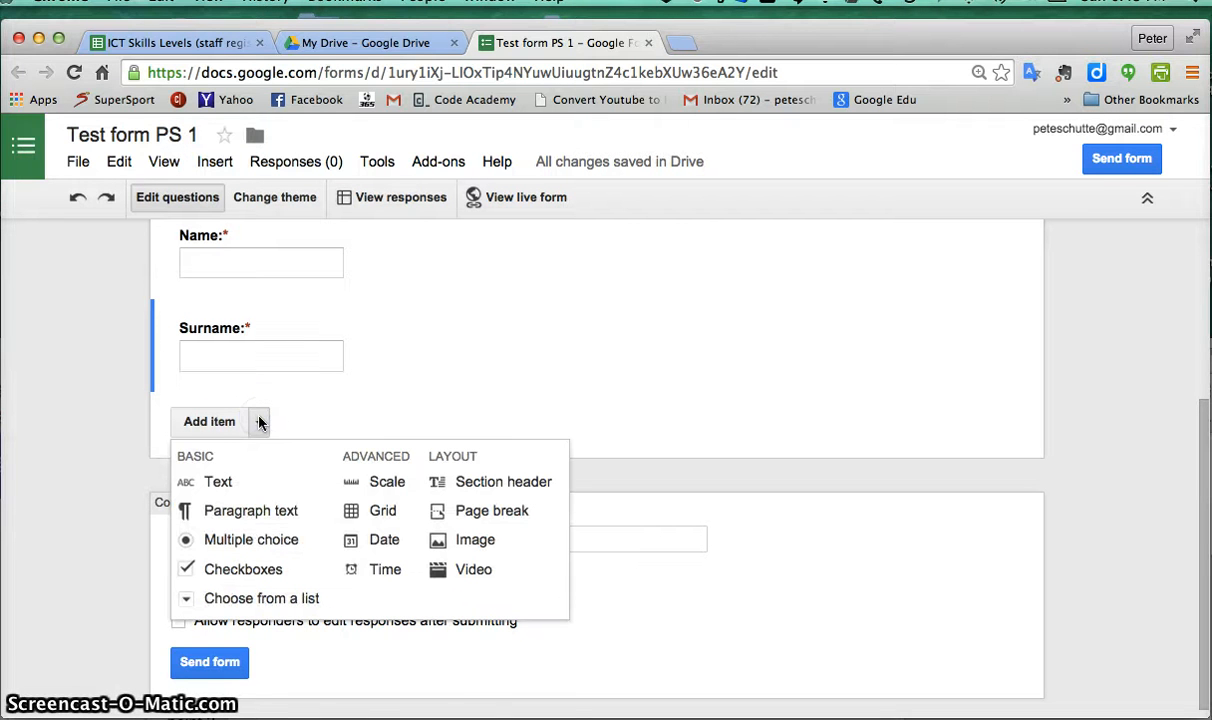
{"action": "left_click", "coordinate": [236, 488]}
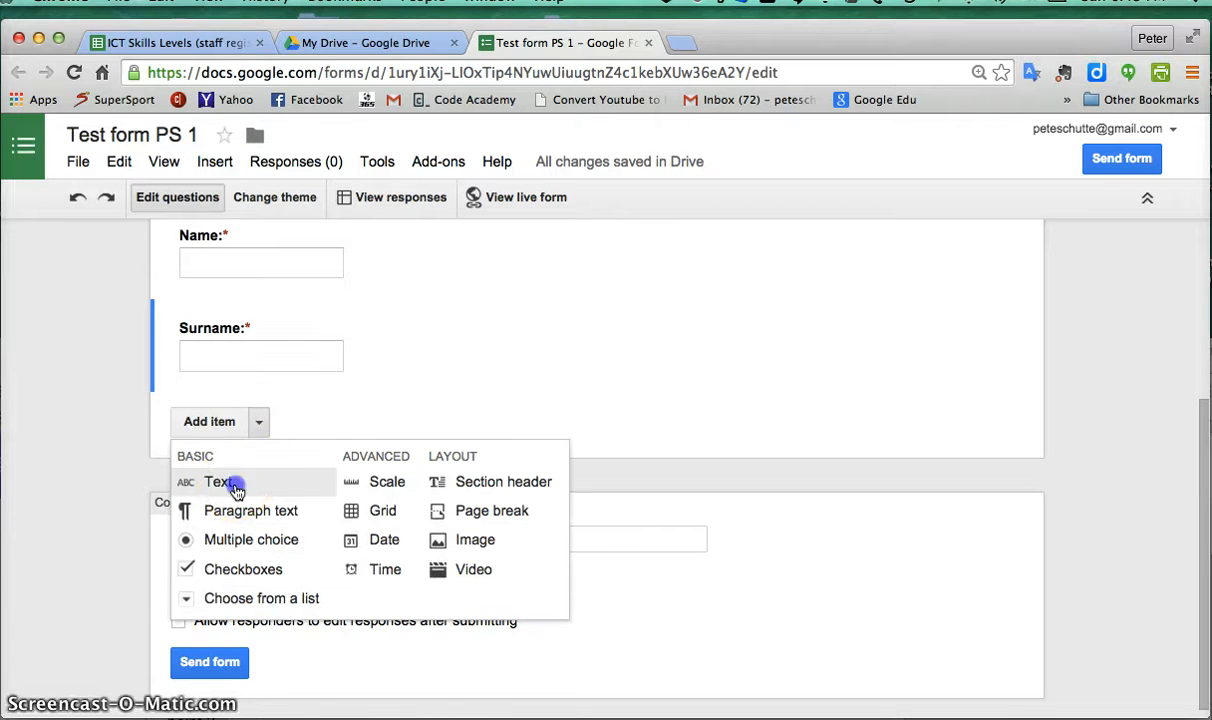
{"action": "type", "text": "E"}
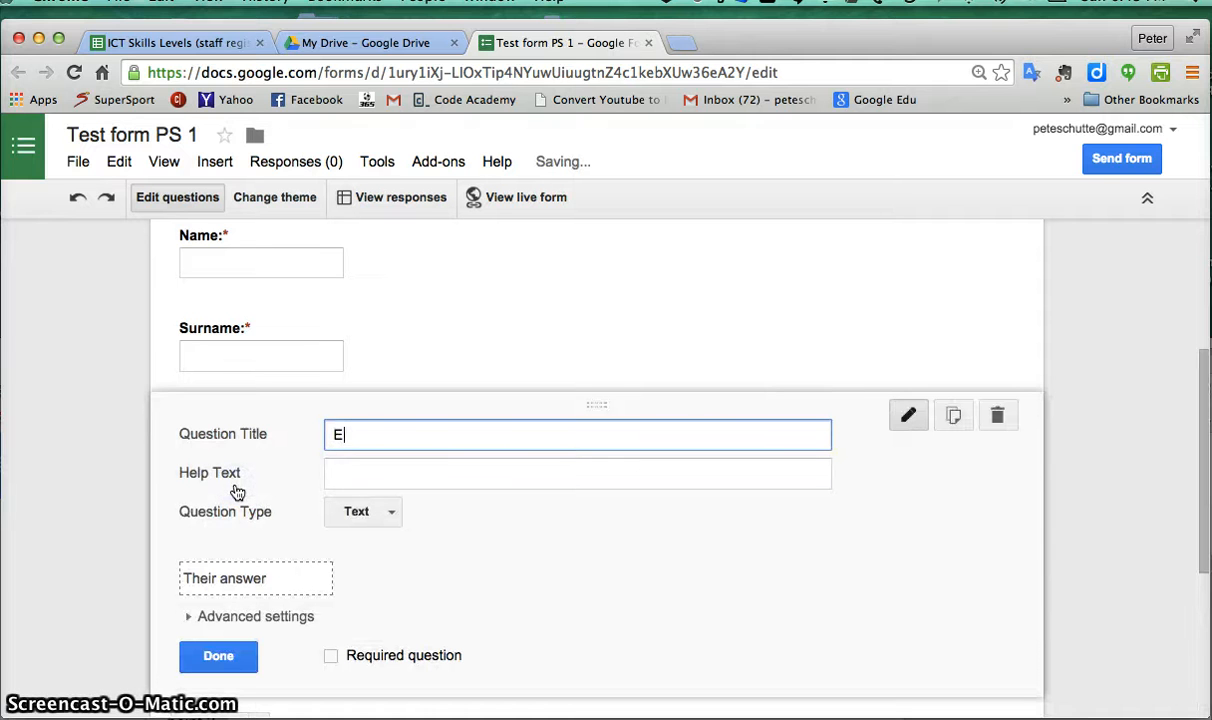
{"action": "type", "text": "mail:"}
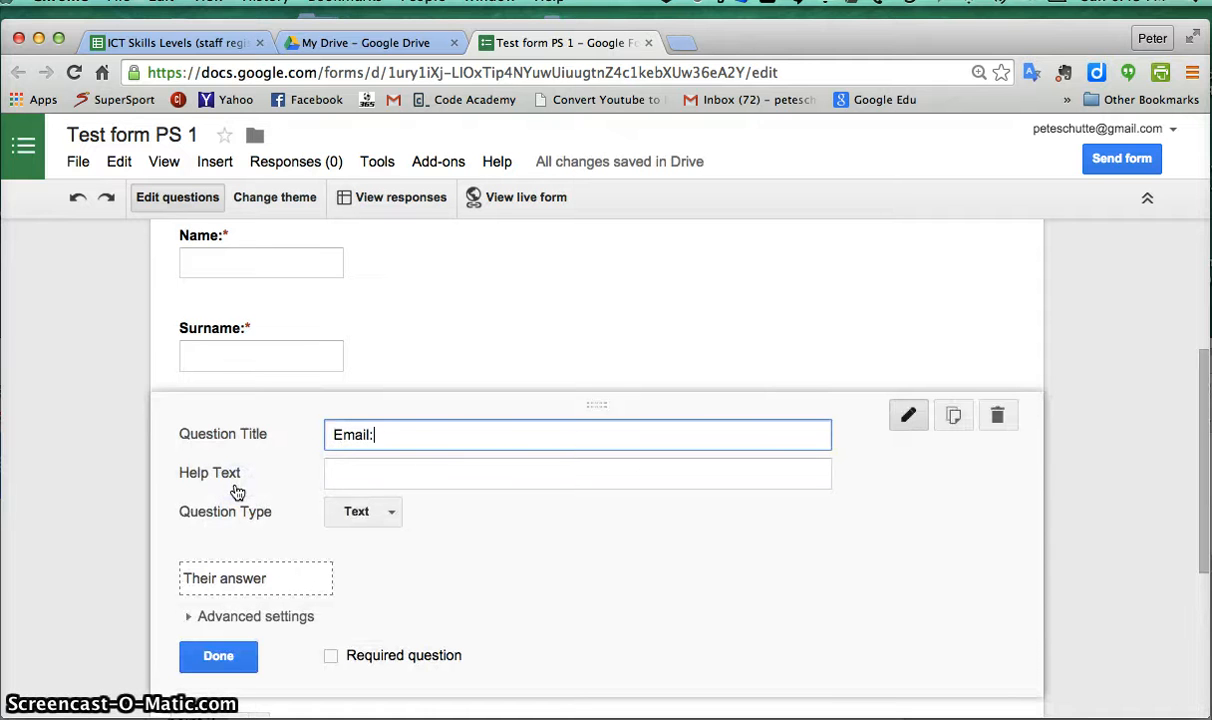
{"action": "left_click", "coordinate": [331, 655]}
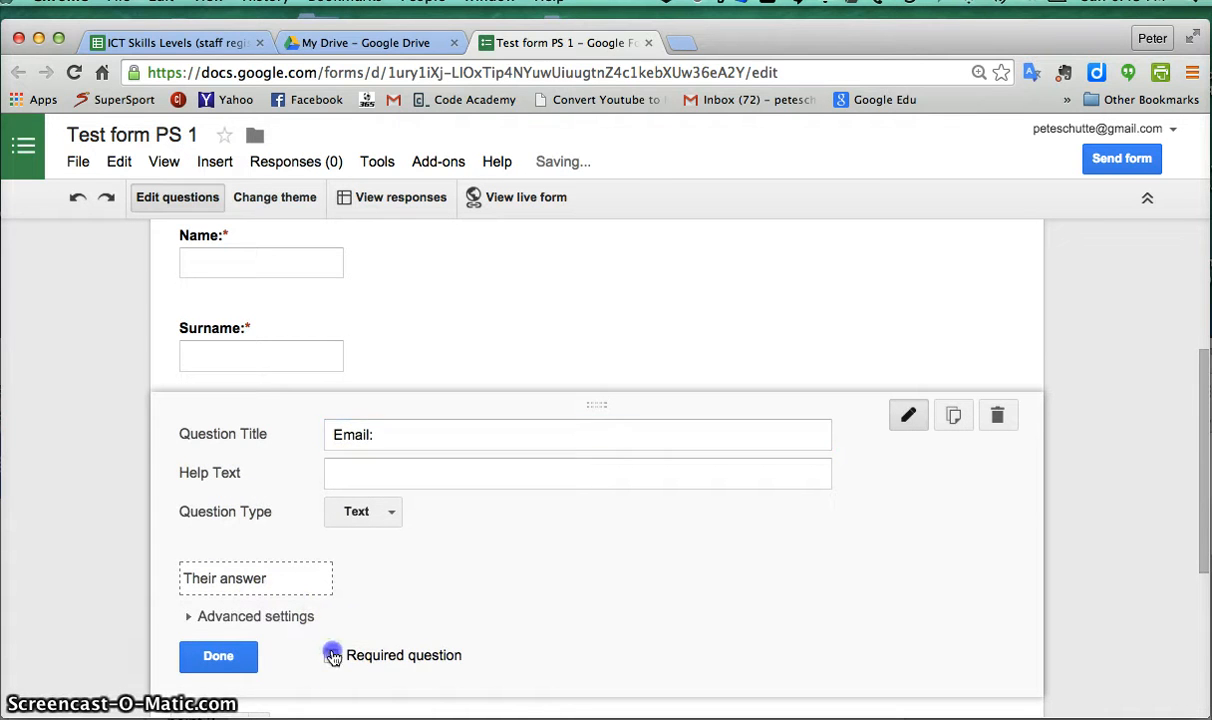
{"action": "left_click", "coordinate": [228, 655]}
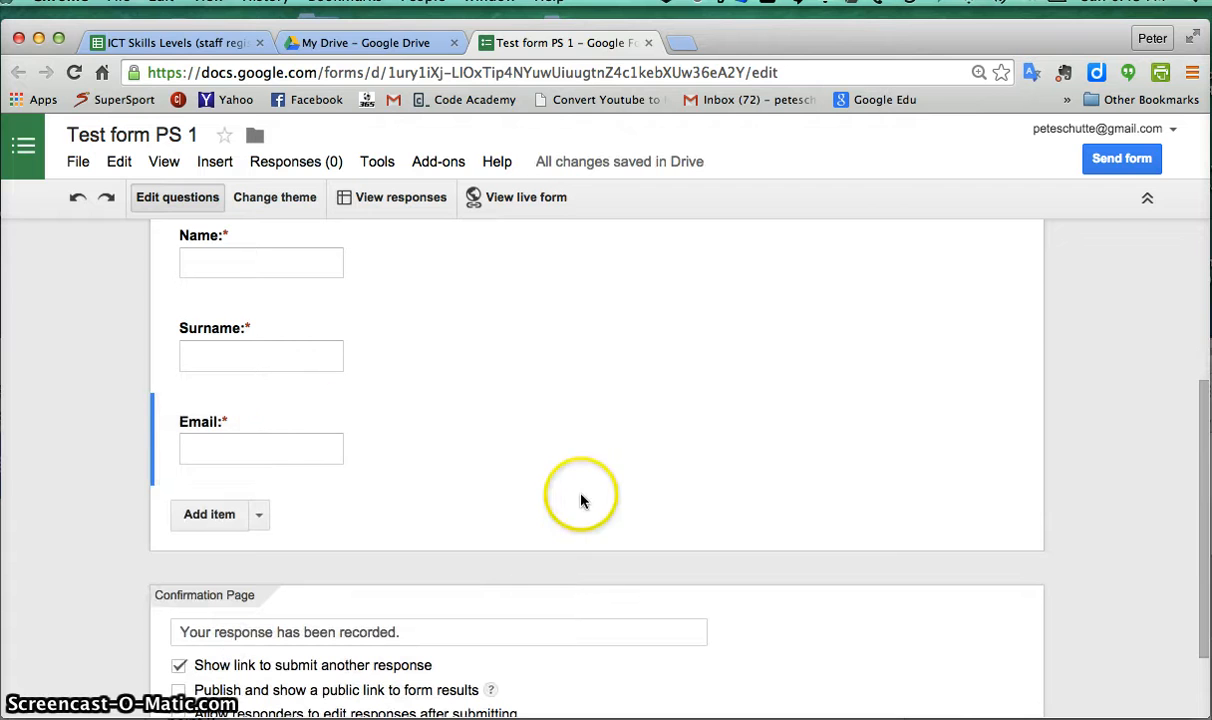
Step: Add a Multiple choice question titled "What is the day today?" below the Email question
{"action": "mouse_move", "coordinate": [592, 457]}
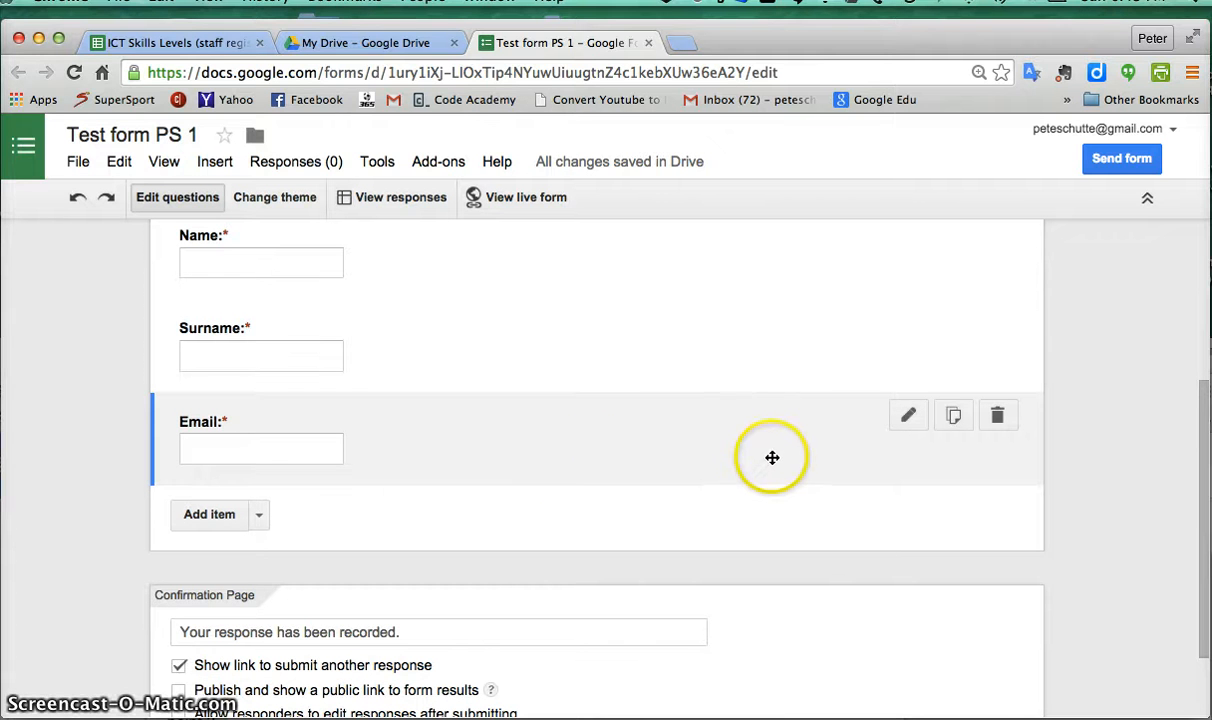
{"action": "left_click", "coordinate": [258, 514]}
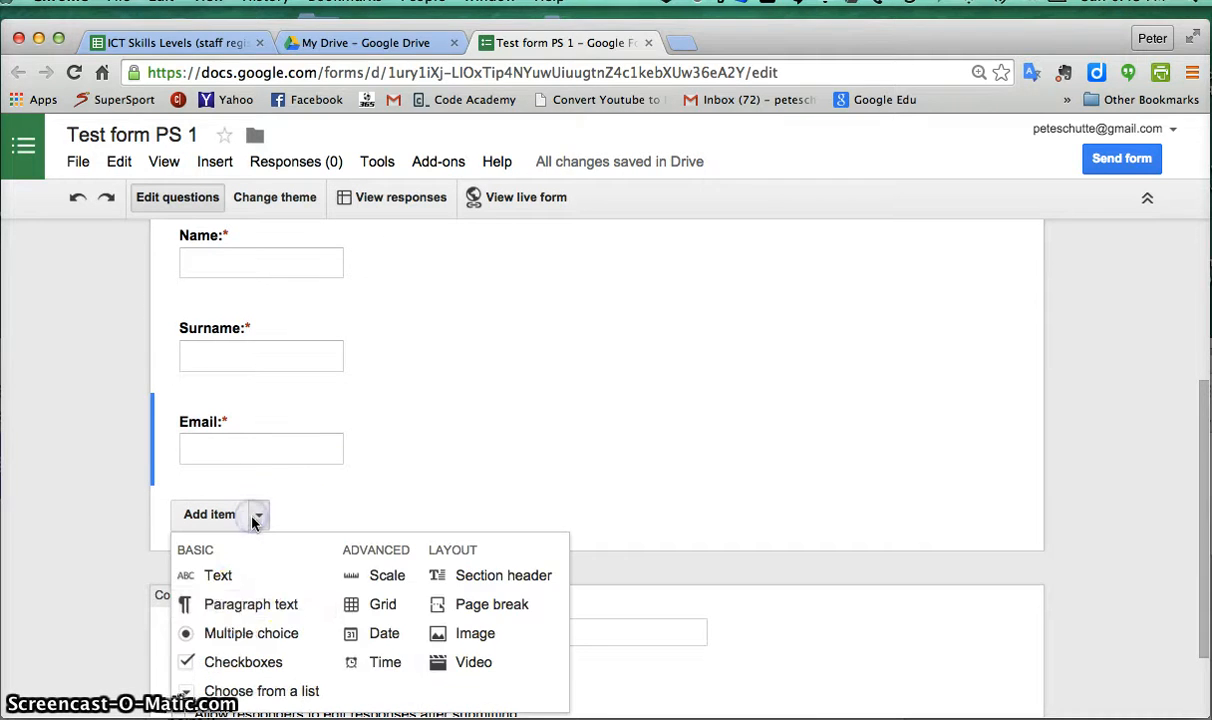
{"action": "left_click", "coordinate": [247, 633]}
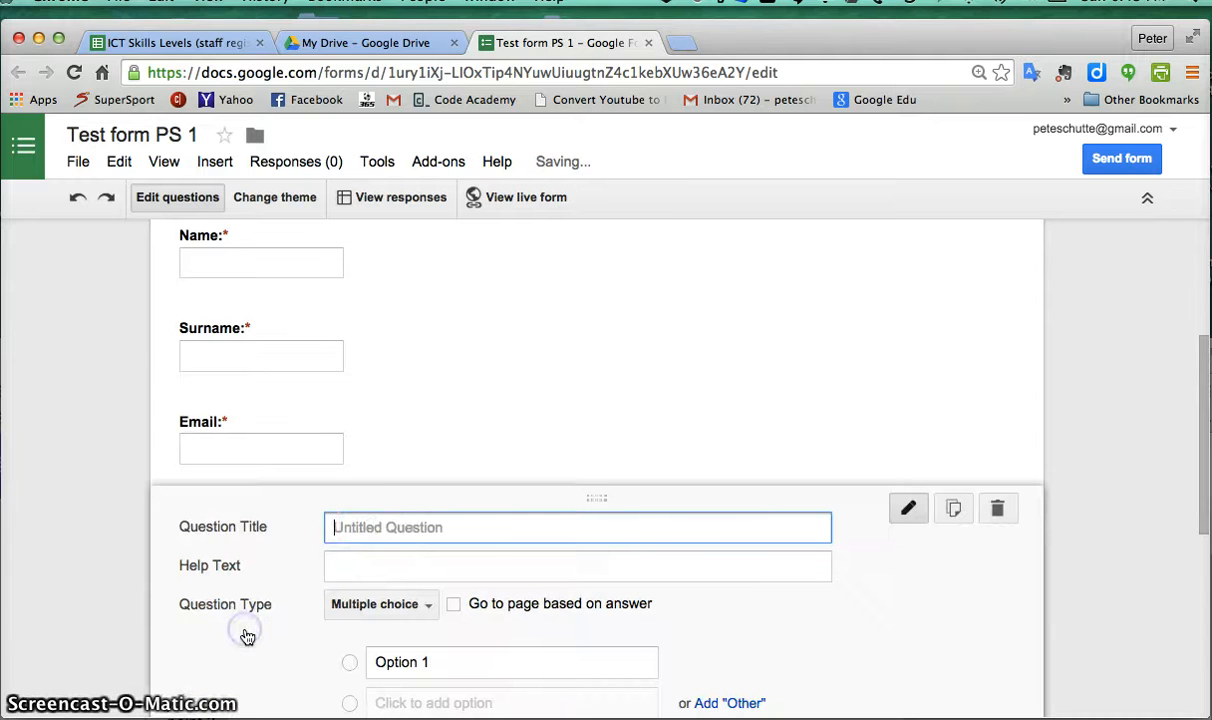
{"action": "left_click", "coordinate": [373, 526]}
{"action": "type", "text": "Wh"}
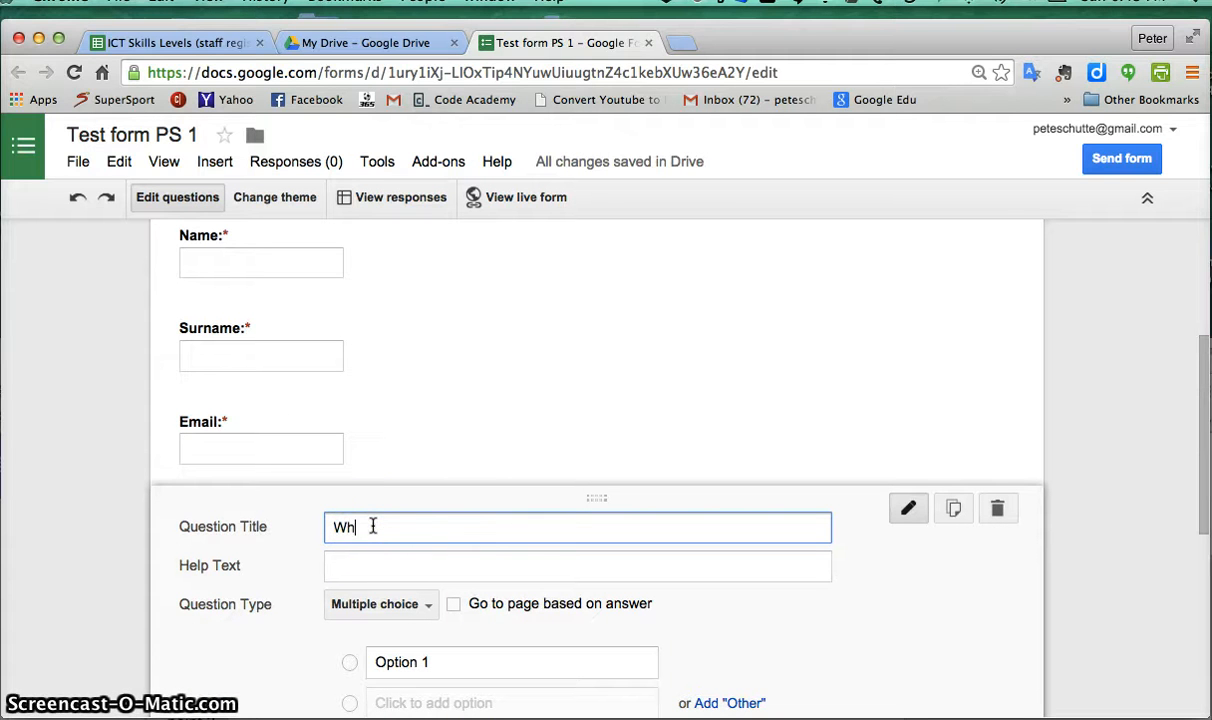
{"action": "type", "text": "at is the day today?"}
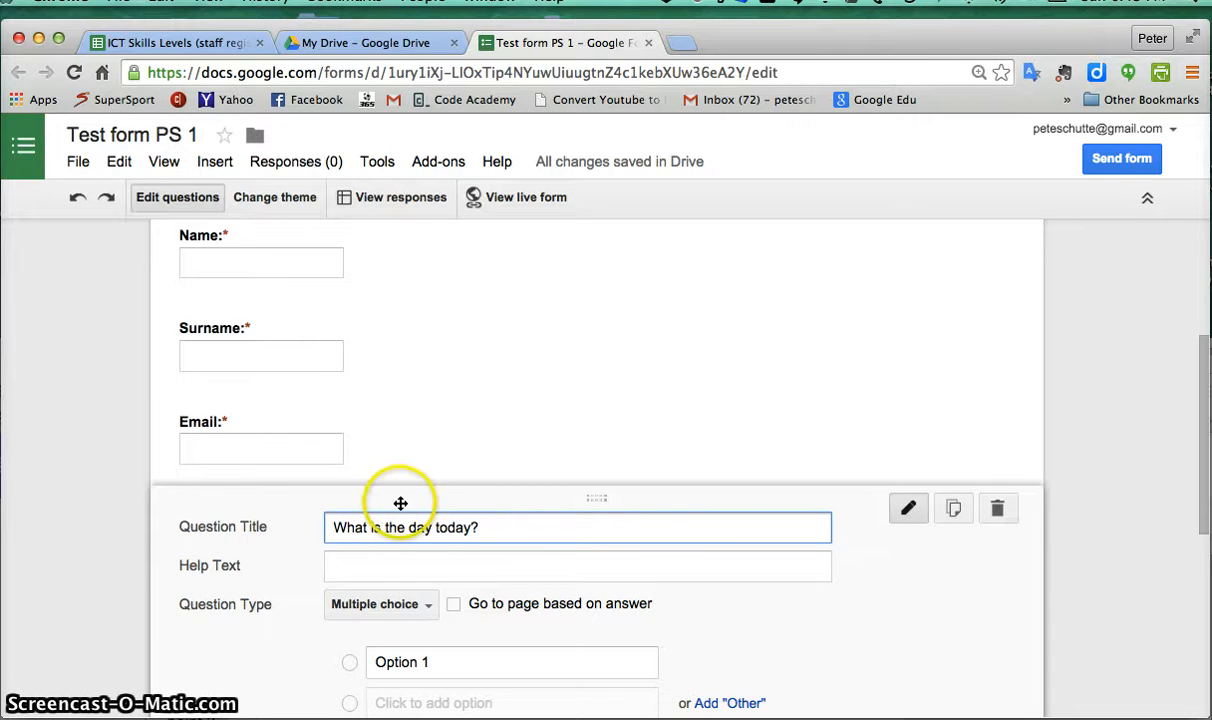
Step: Give the day question the answer options Mon, Tues, Wed and THur, and finish editing it
{"action": "scroll", "coordinate": [400, 501], "scroll_direction": "down", "scroll_amount": 2}
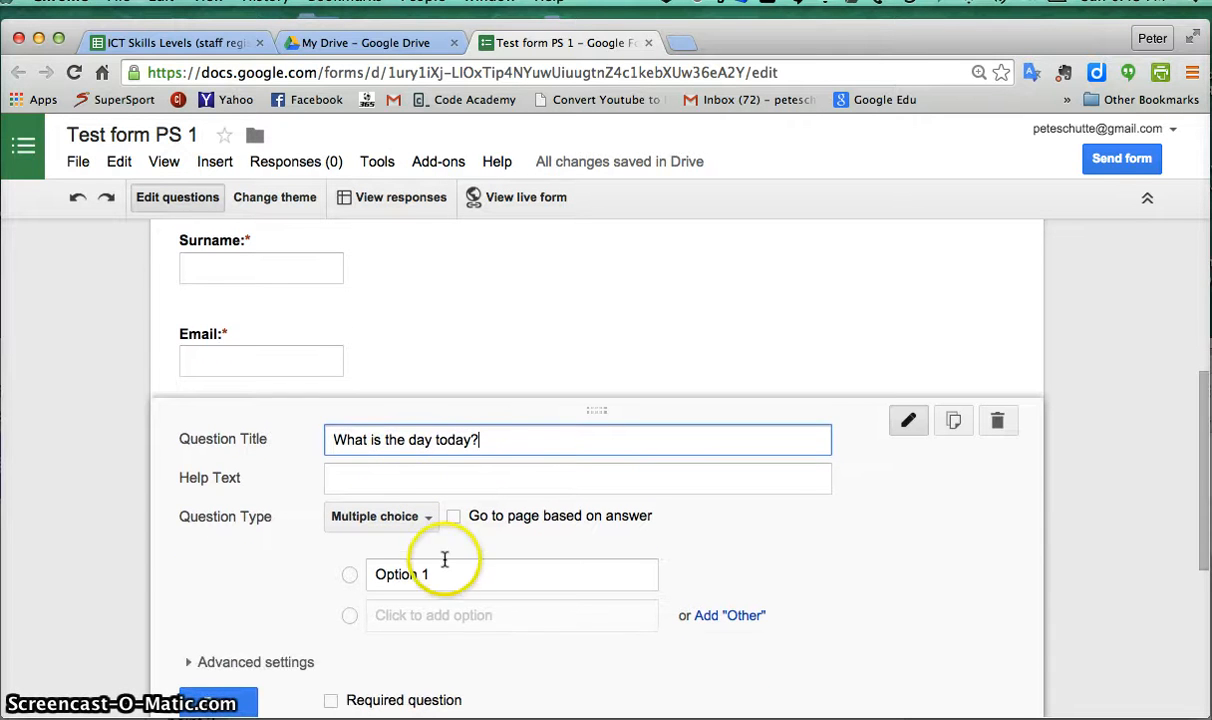
{"action": "left_click", "coordinate": [440, 578]}
{"action": "key", "text": "BackSpace"}
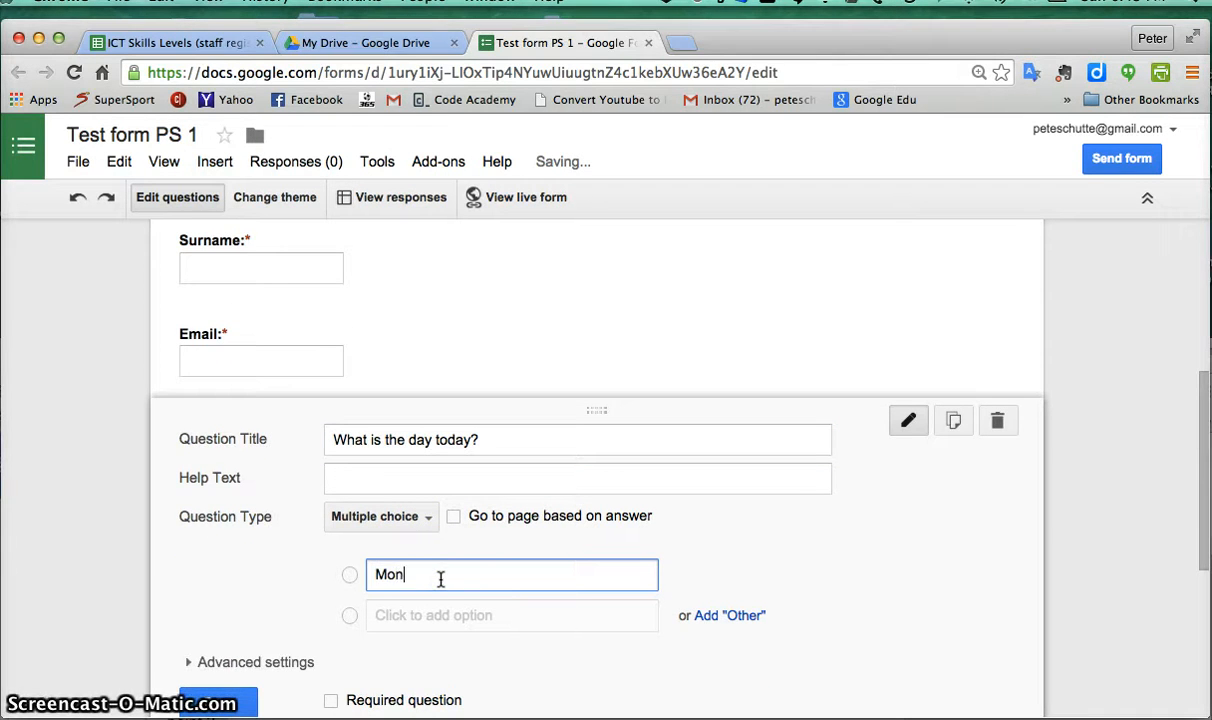
{"action": "key", "text": "Return"}
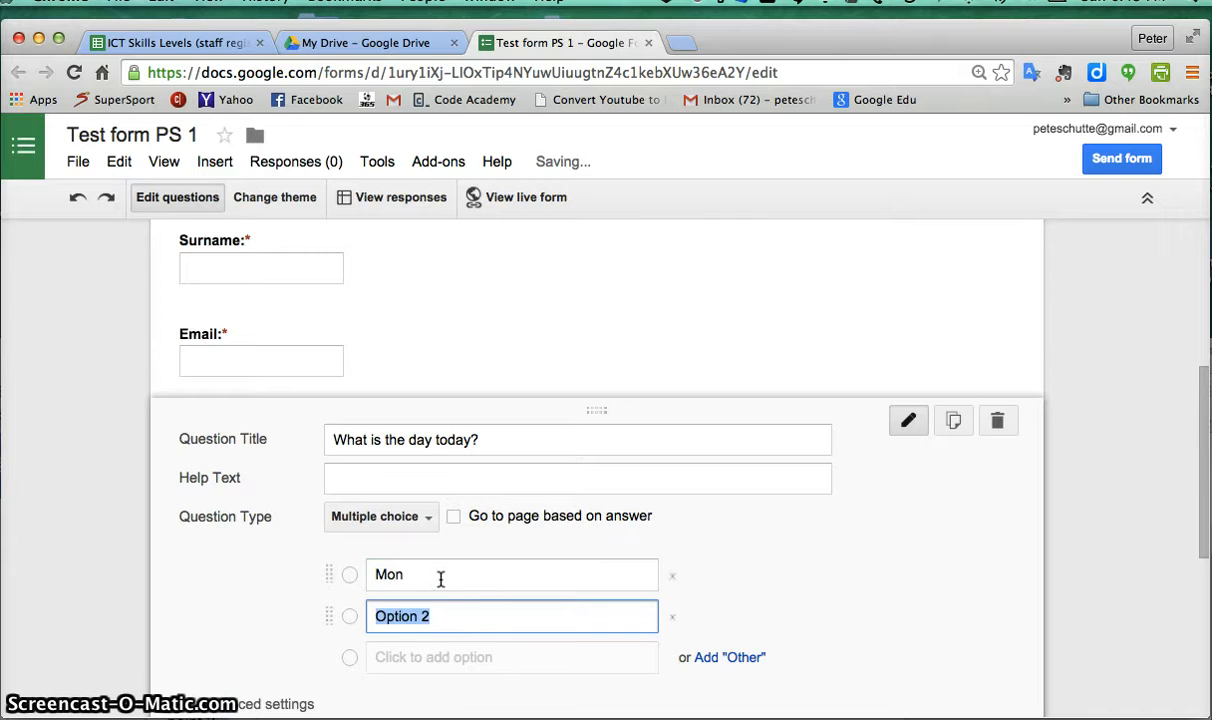
{"action": "type", "text": "Tues"}
{"action": "key", "text": "Return"}
{"action": "type", "text": "Wed"}
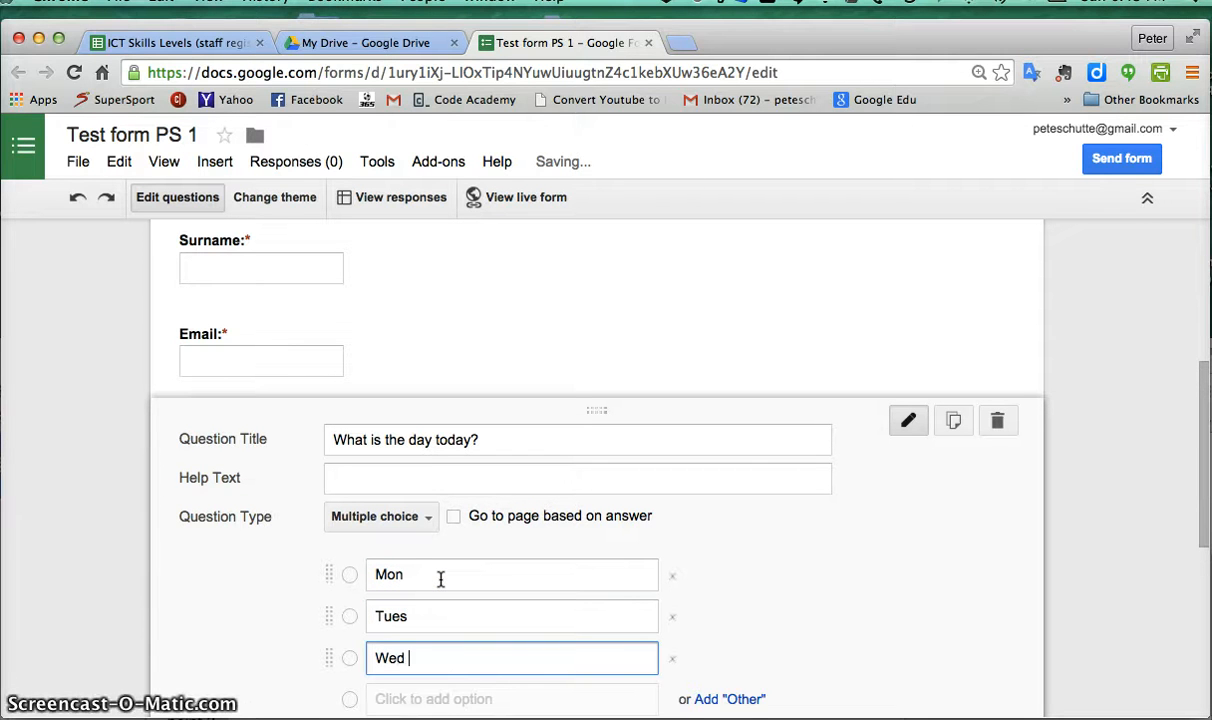
{"action": "type", "text": " Thur"}
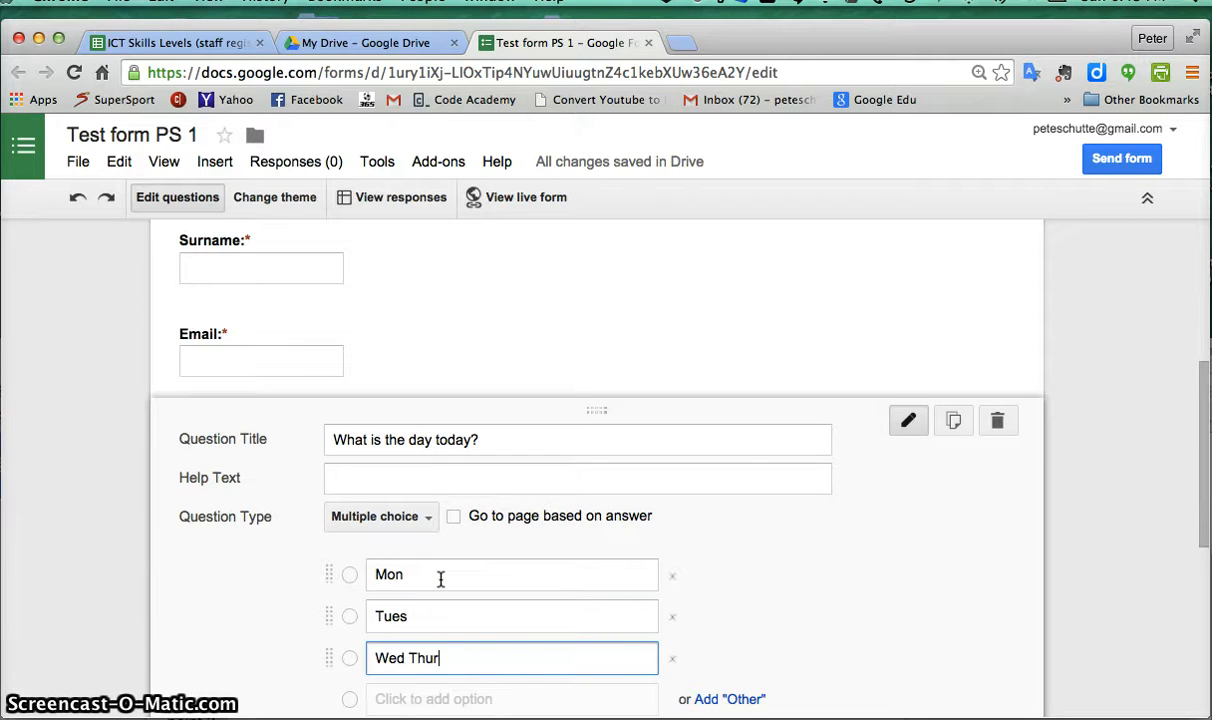
{"action": "key", "text": "Return"}
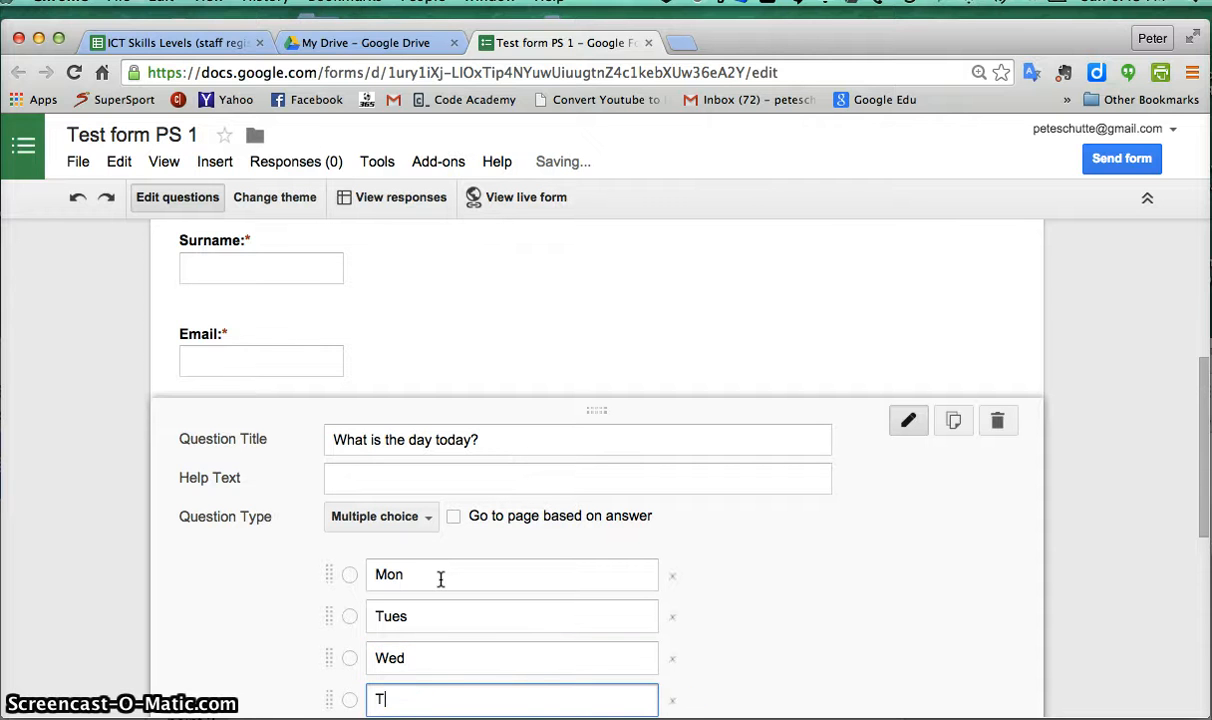
{"action": "type", "text": "THur"}
{"action": "left_click", "coordinate": [536, 400]}
{"action": "scroll", "coordinate": [536, 400], "scroll_direction": "down", "scroll_amount": 3}
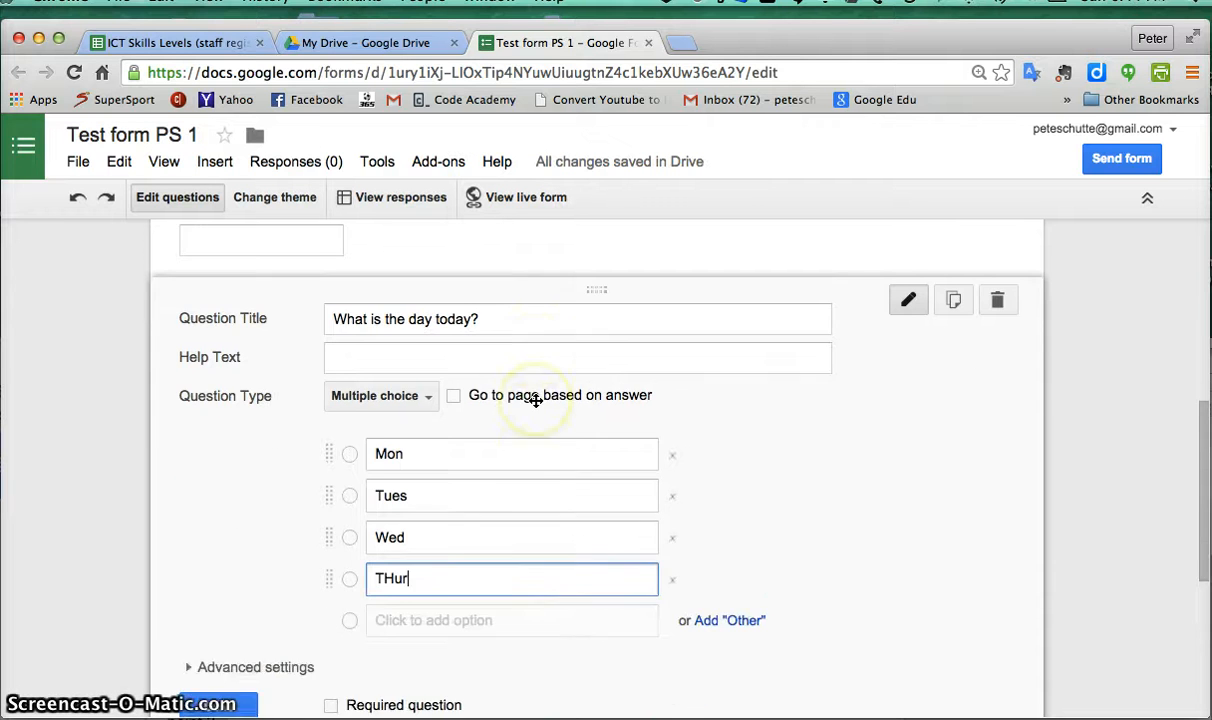
{"action": "left_click", "coordinate": [216, 656]}
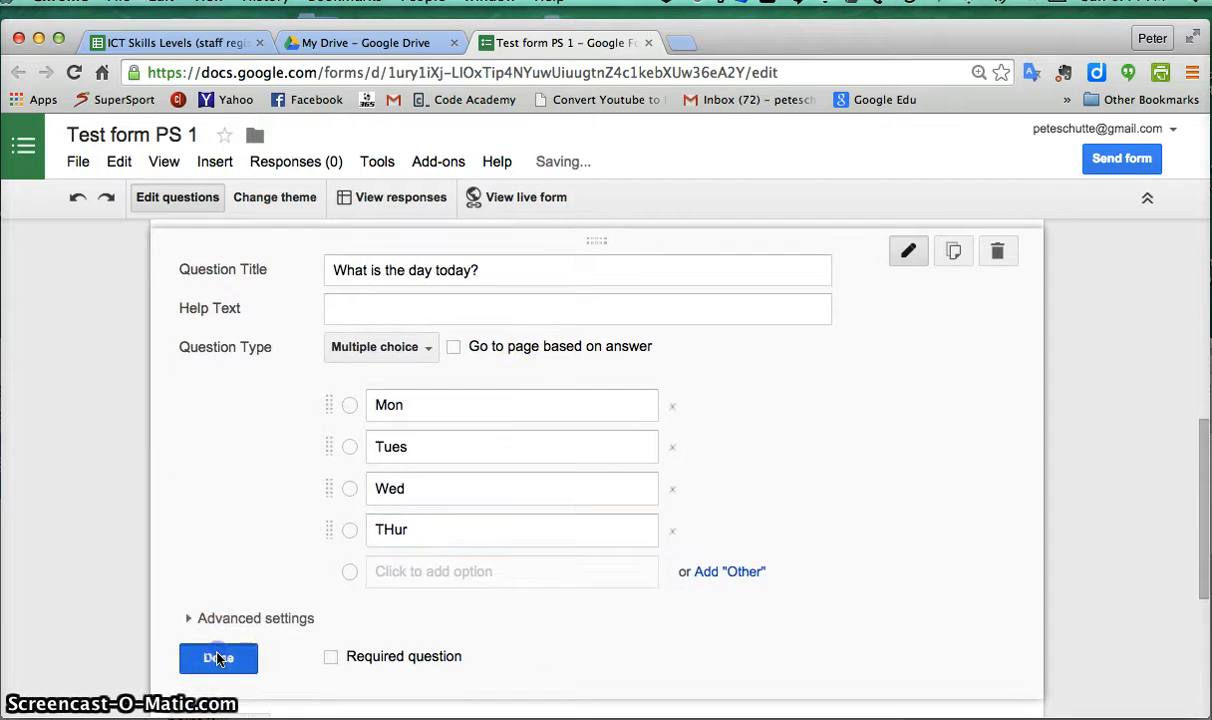
Step: Change the Name question's title to "1 Name:" and finish editing it
{"action": "scroll", "coordinate": [94, 428], "scroll_direction": "up", "scroll_amount": 5}
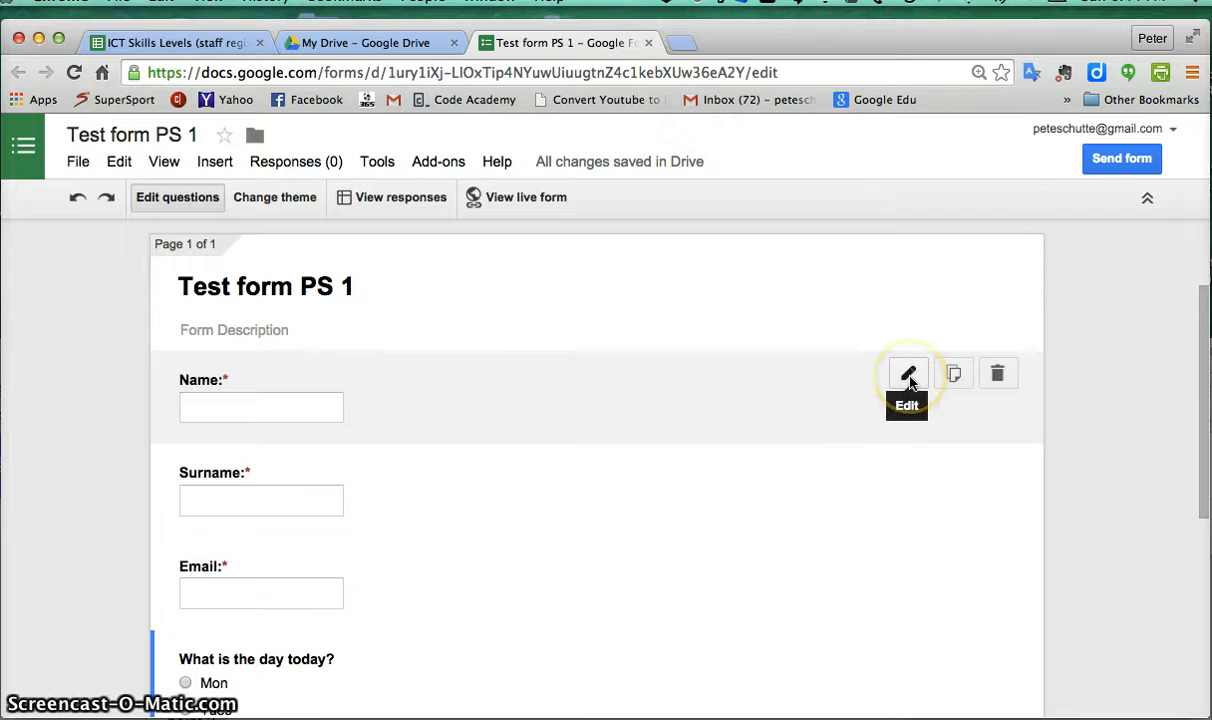
{"action": "left_click", "coordinate": [909, 377]}
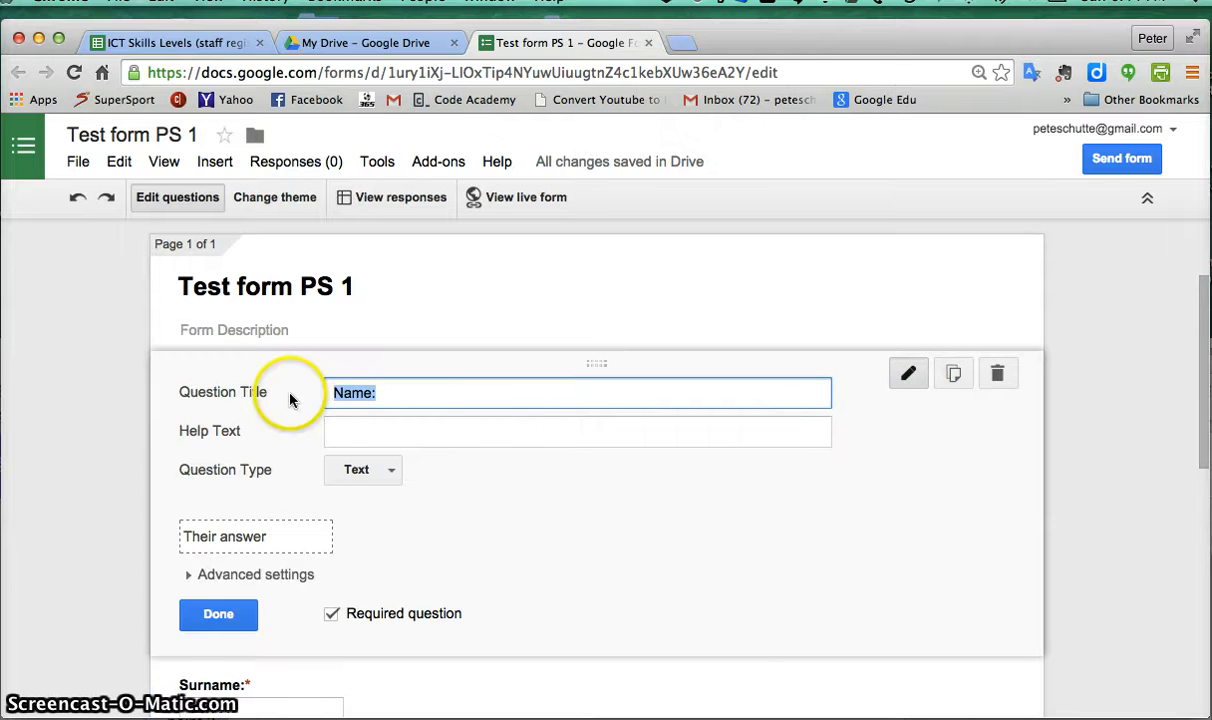
{"action": "left_click", "coordinate": [337, 395]}
{"action": "type", "text": "1:"}
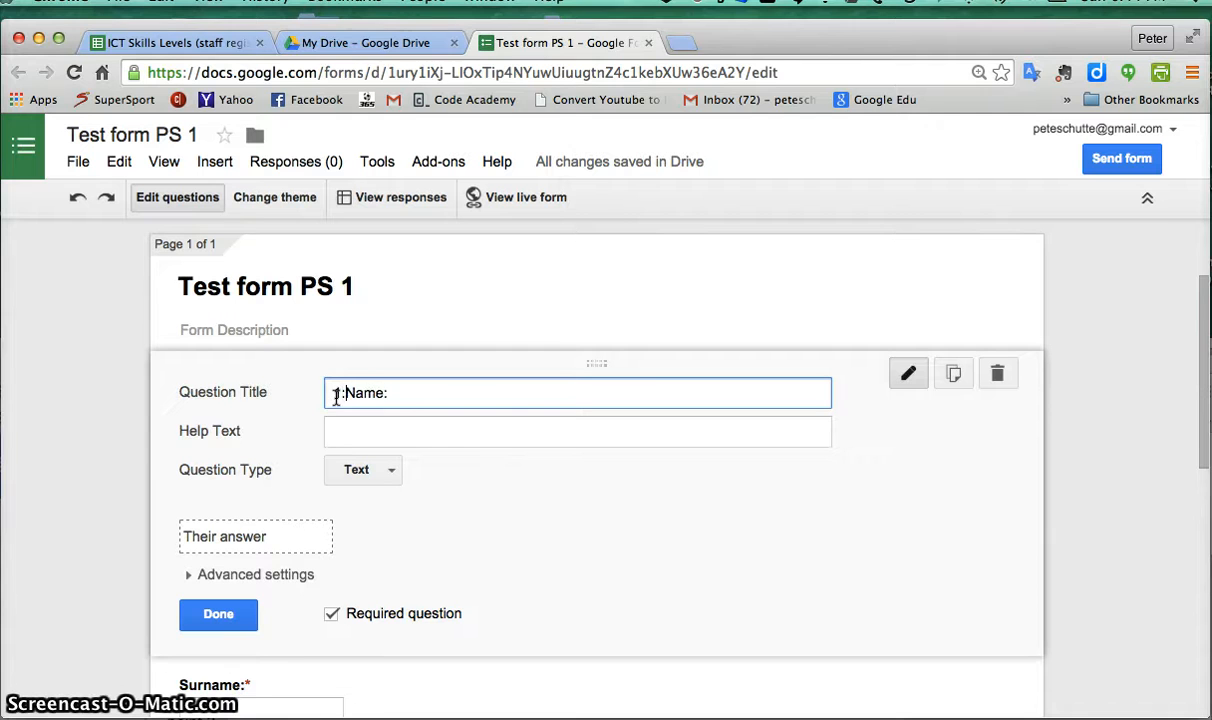
{"action": "left_click", "coordinate": [224, 614]}
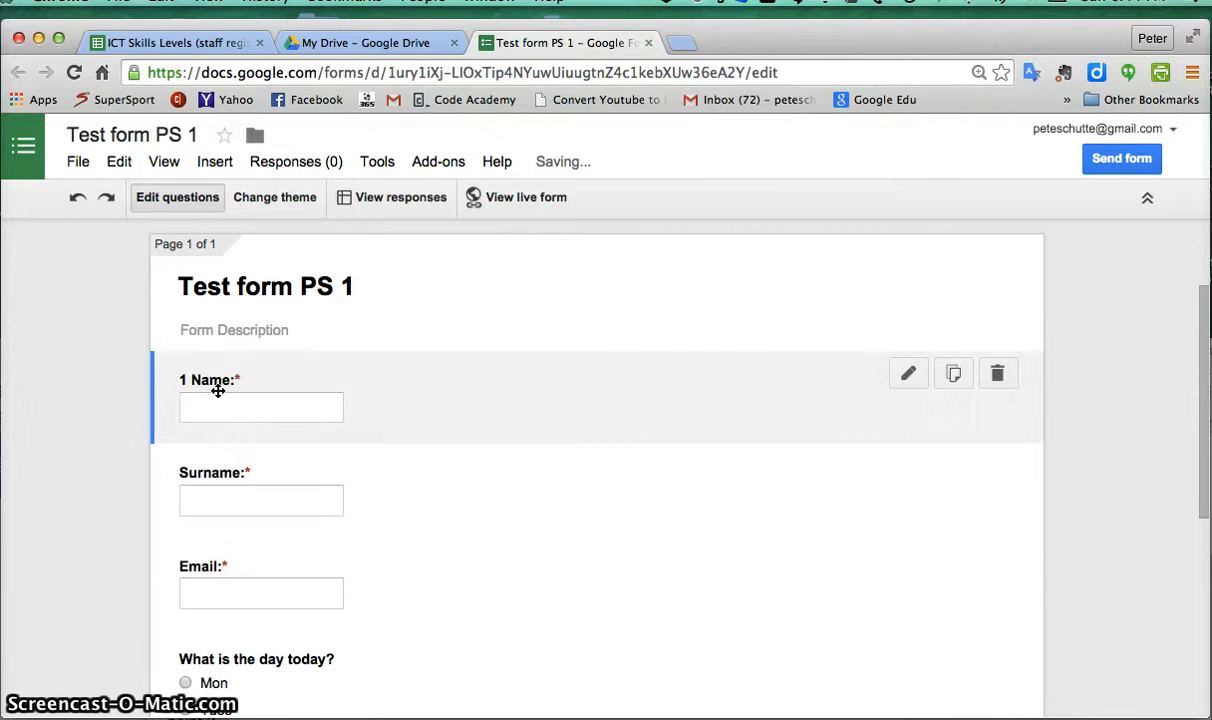
{"action": "scroll", "coordinate": [342, 478], "scroll_direction": "down", "scroll_amount": 3}
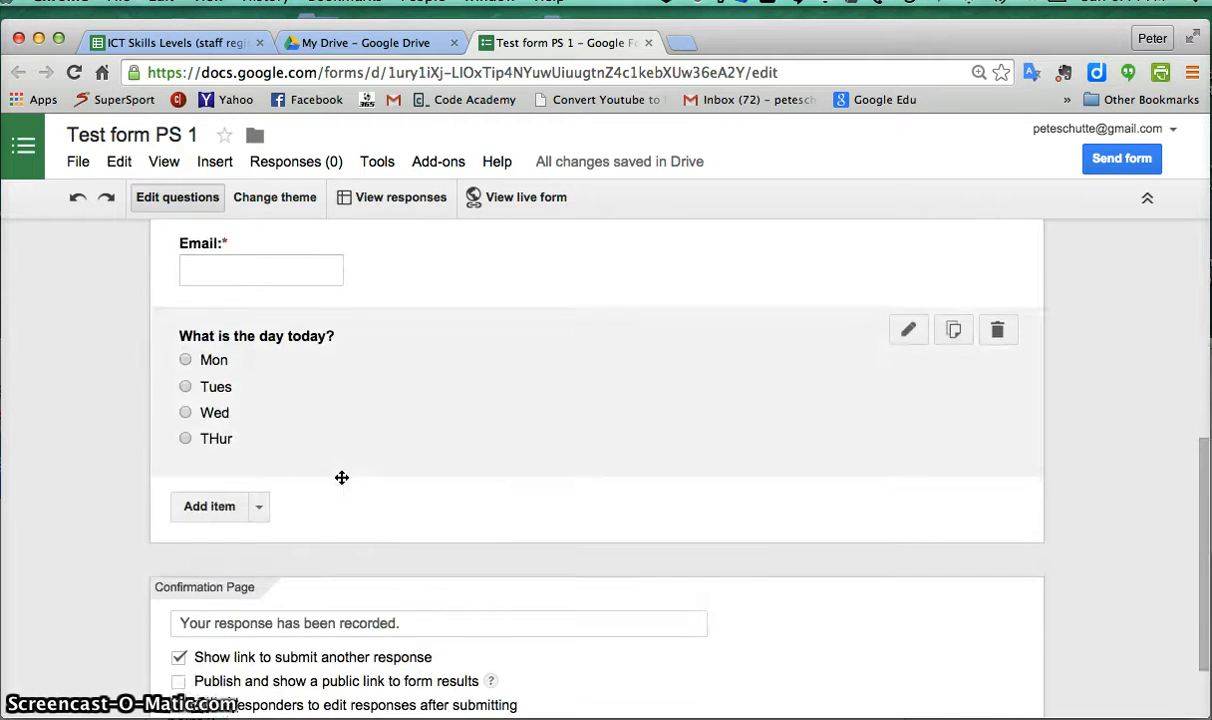
{"action": "scroll", "coordinate": [342, 478], "scroll_direction": "down", "scroll_amount": 1}
{"action": "scroll", "coordinate": [342, 478], "scroll_direction": "up", "scroll_amount": 5}
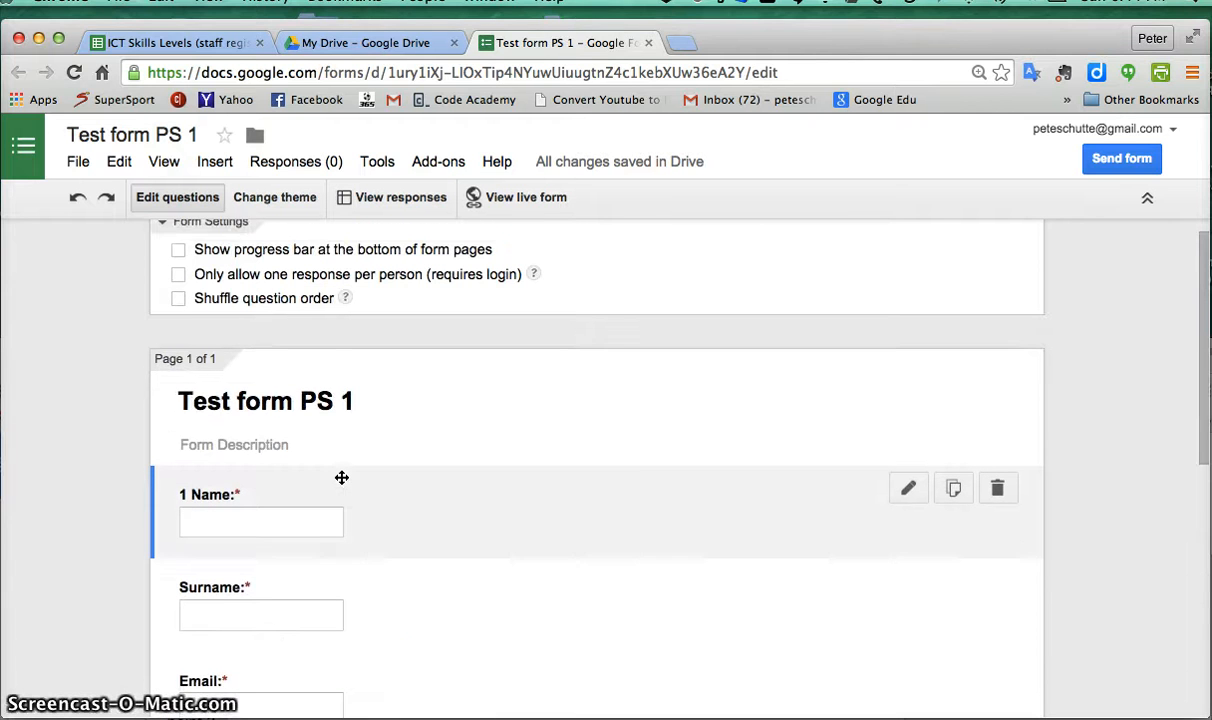
{"action": "scroll", "coordinate": [342, 478], "scroll_direction": "down", "scroll_amount": 1}
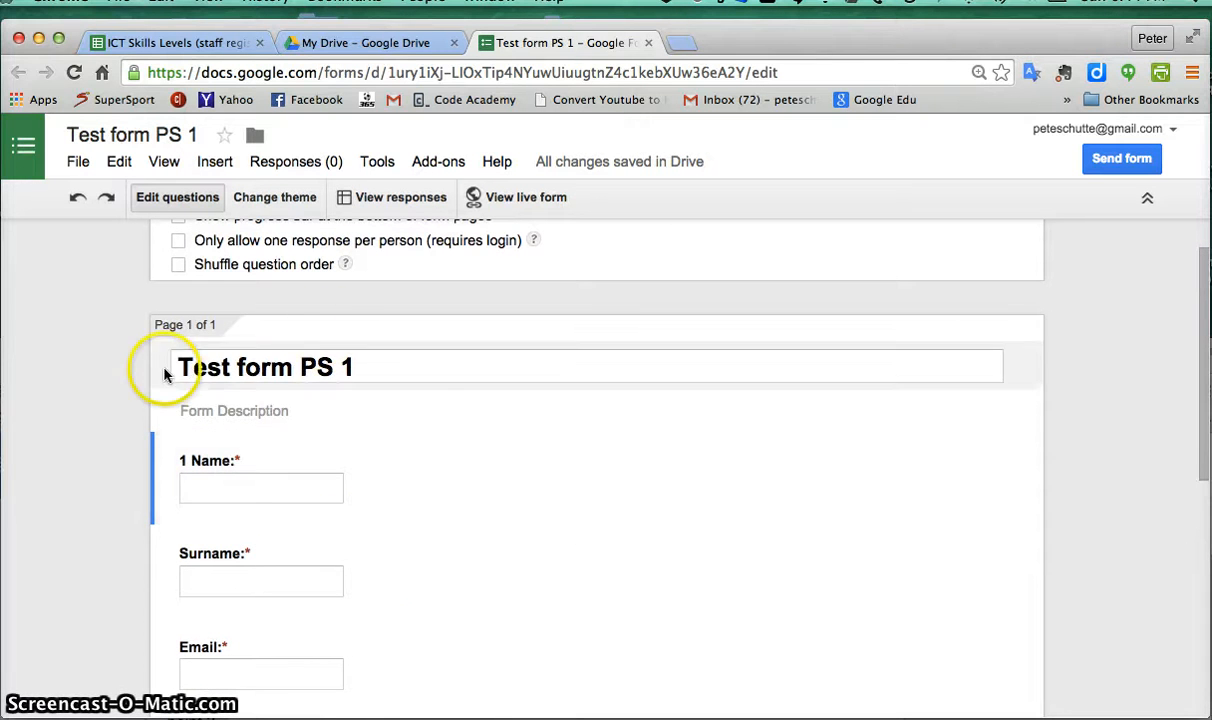
{"action": "scroll", "coordinate": [68, 415], "scroll_direction": "down", "scroll_amount": 1}
{"action": "scroll", "coordinate": [68, 415], "scroll_direction": "up", "scroll_amount": 2}
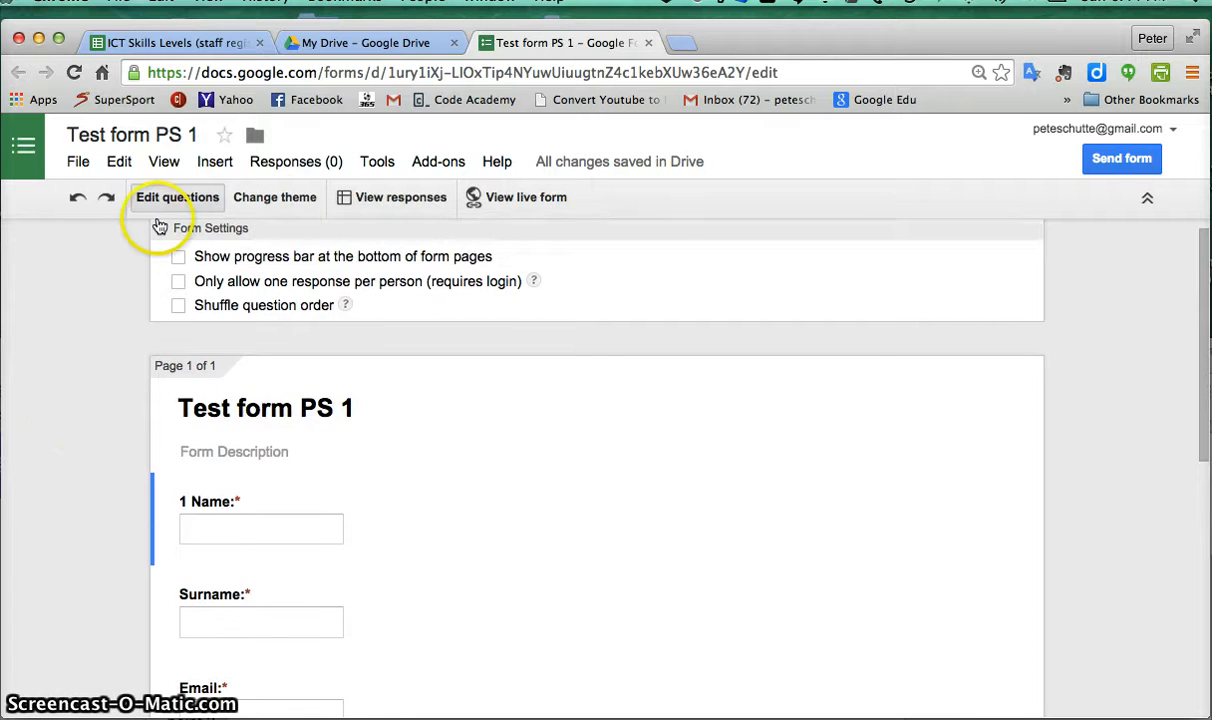
Step: Change the form's theme to Birthday Cats
{"action": "left_click", "coordinate": [287, 200]}
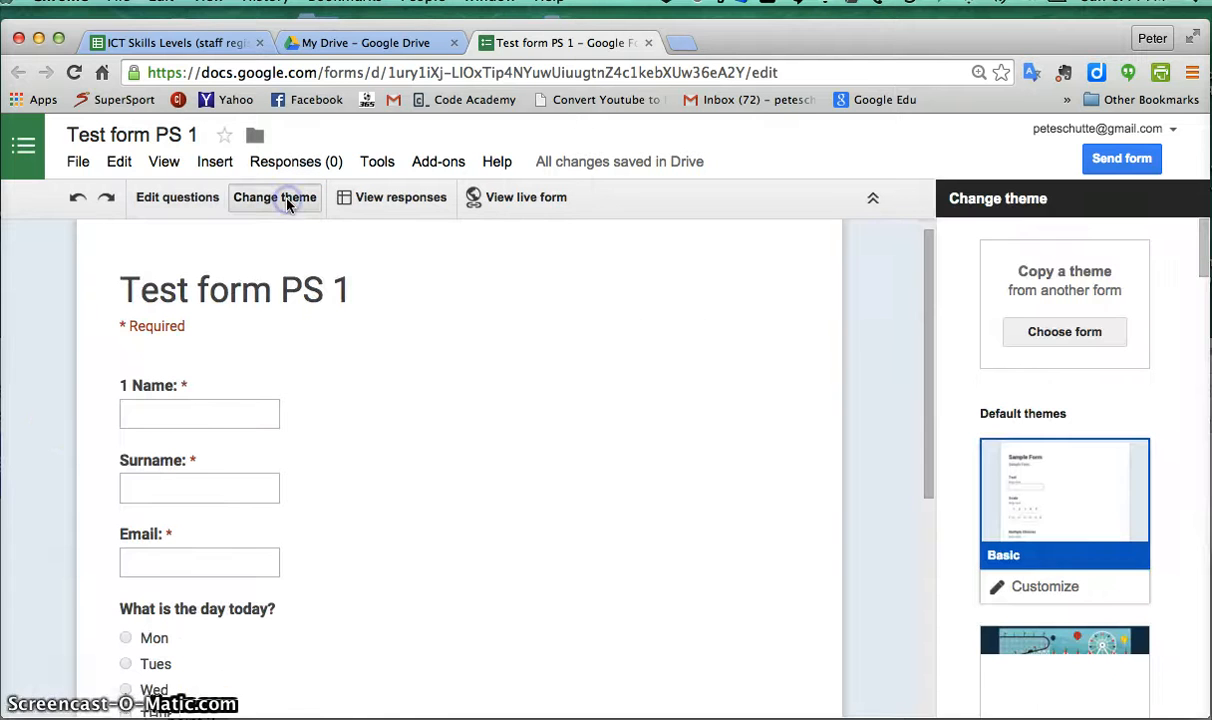
{"action": "scroll", "coordinate": [1036, 514], "scroll_direction": "down", "scroll_amount": 5}
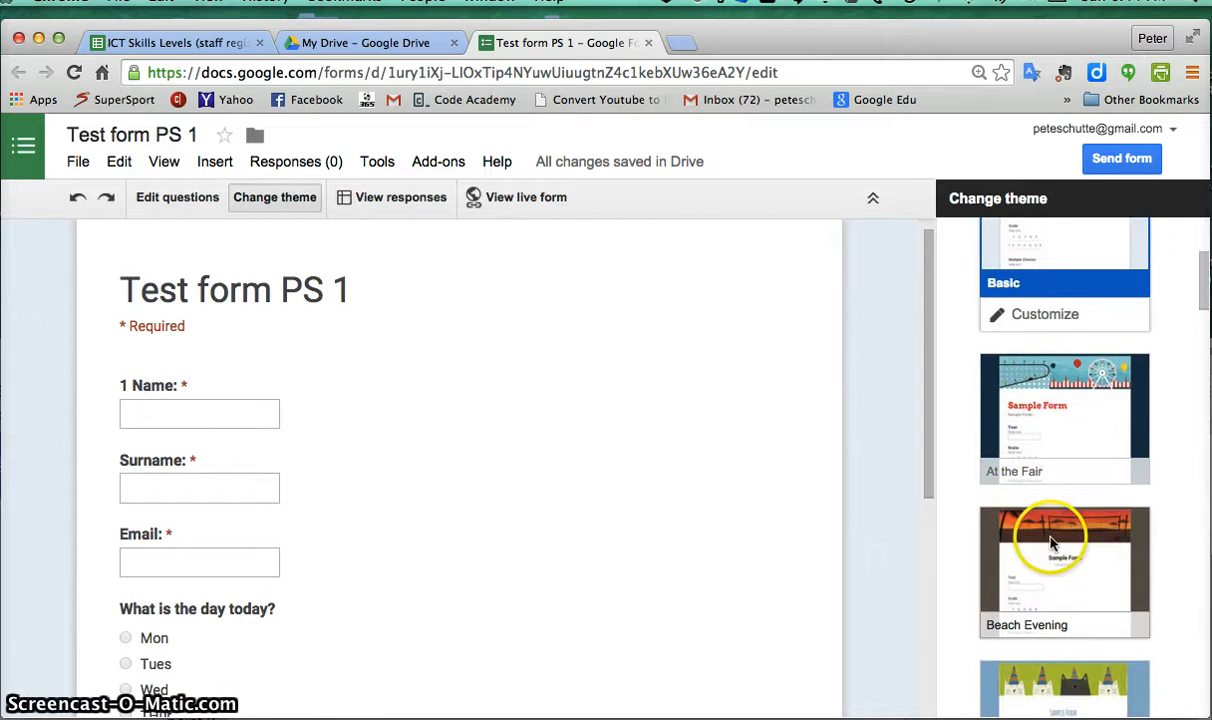
{"action": "scroll", "coordinate": [1060, 670], "scroll_direction": "down", "scroll_amount": 1}
{"action": "left_click", "coordinate": [1057, 665]}
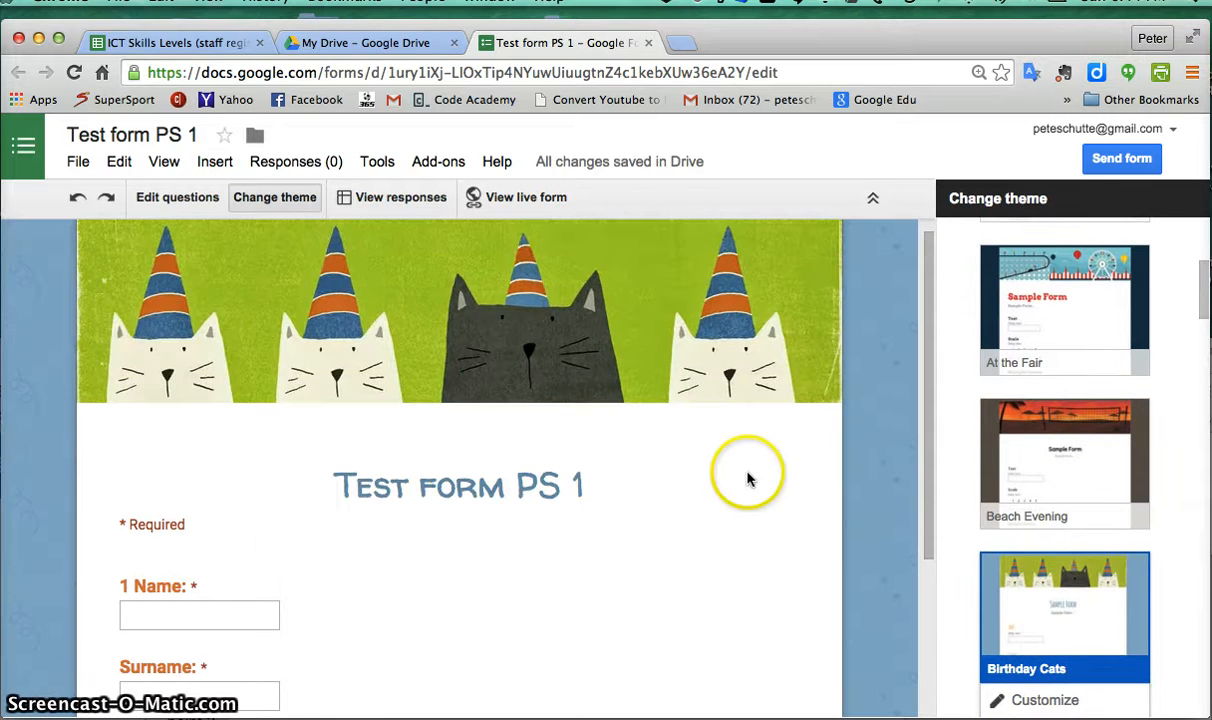
Step: Look through the themed form's preview and open the live form
{"action": "scroll", "coordinate": [517, 416], "scroll_direction": "down", "scroll_amount": 3}
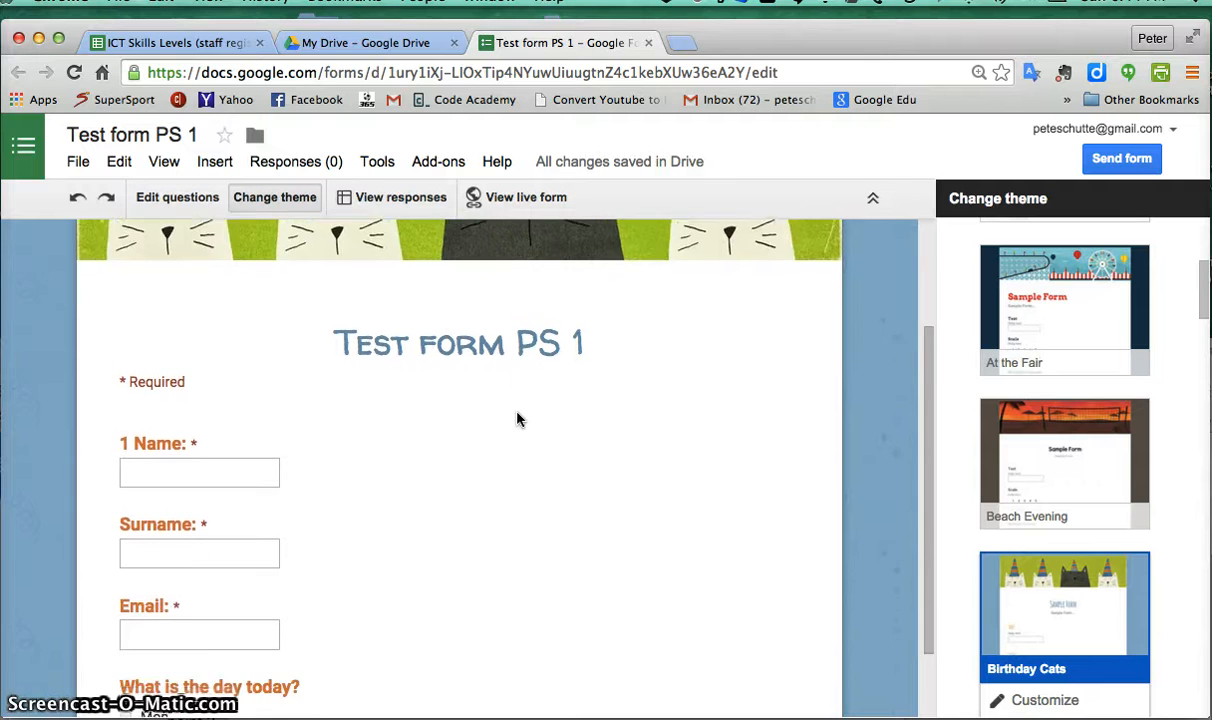
{"action": "scroll", "coordinate": [517, 419], "scroll_direction": "down", "scroll_amount": 2}
{"action": "scroll", "coordinate": [517, 419], "scroll_direction": "up", "scroll_amount": 4}
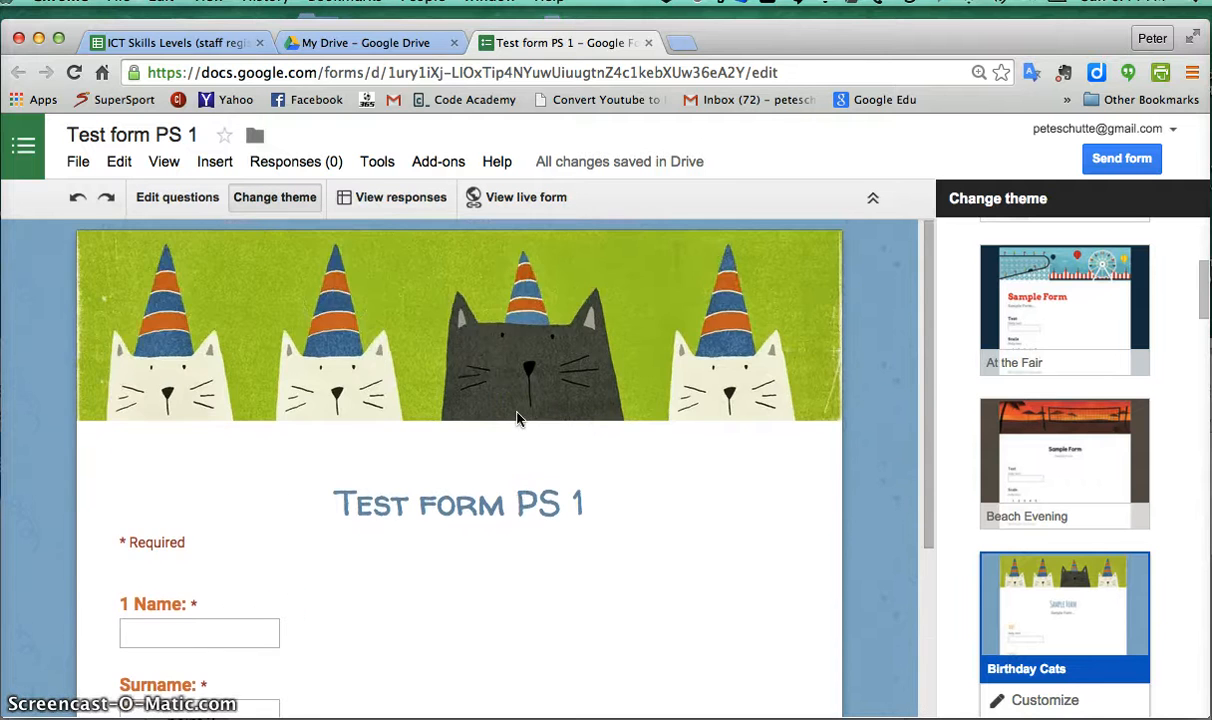
{"action": "scroll", "coordinate": [517, 419], "scroll_direction": "down", "scroll_amount": 4}
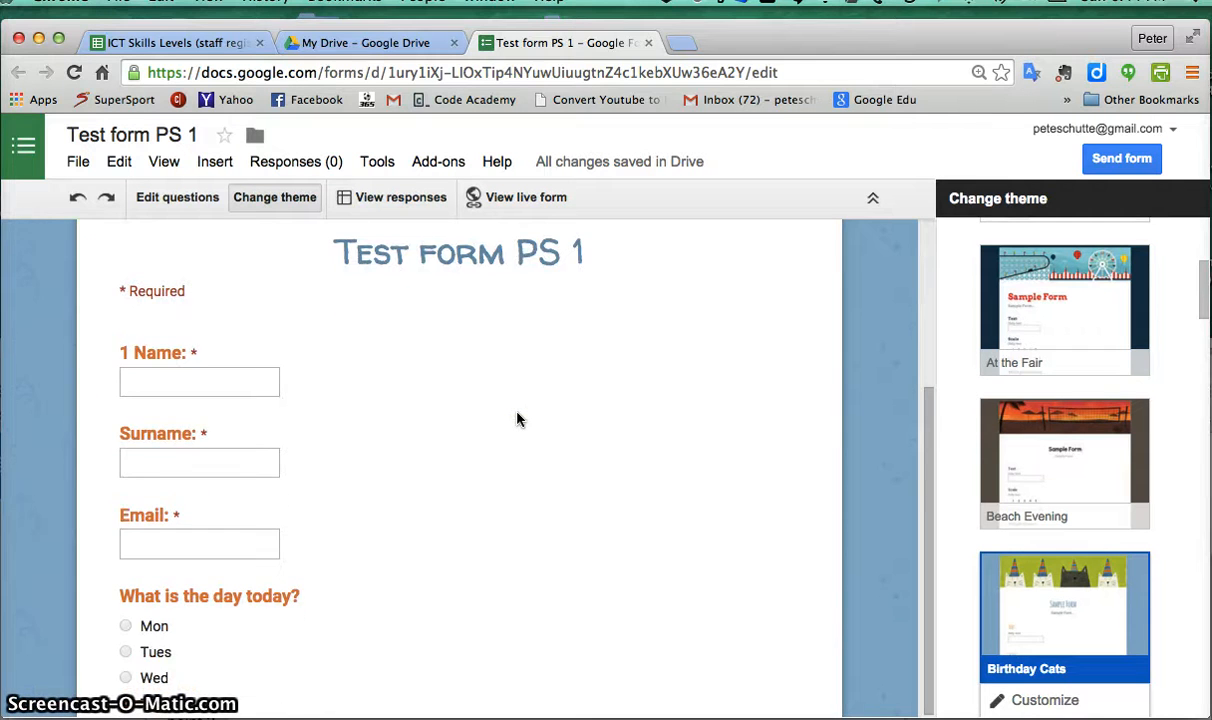
{"action": "scroll", "coordinate": [517, 419], "scroll_direction": "up", "scroll_amount": 5}
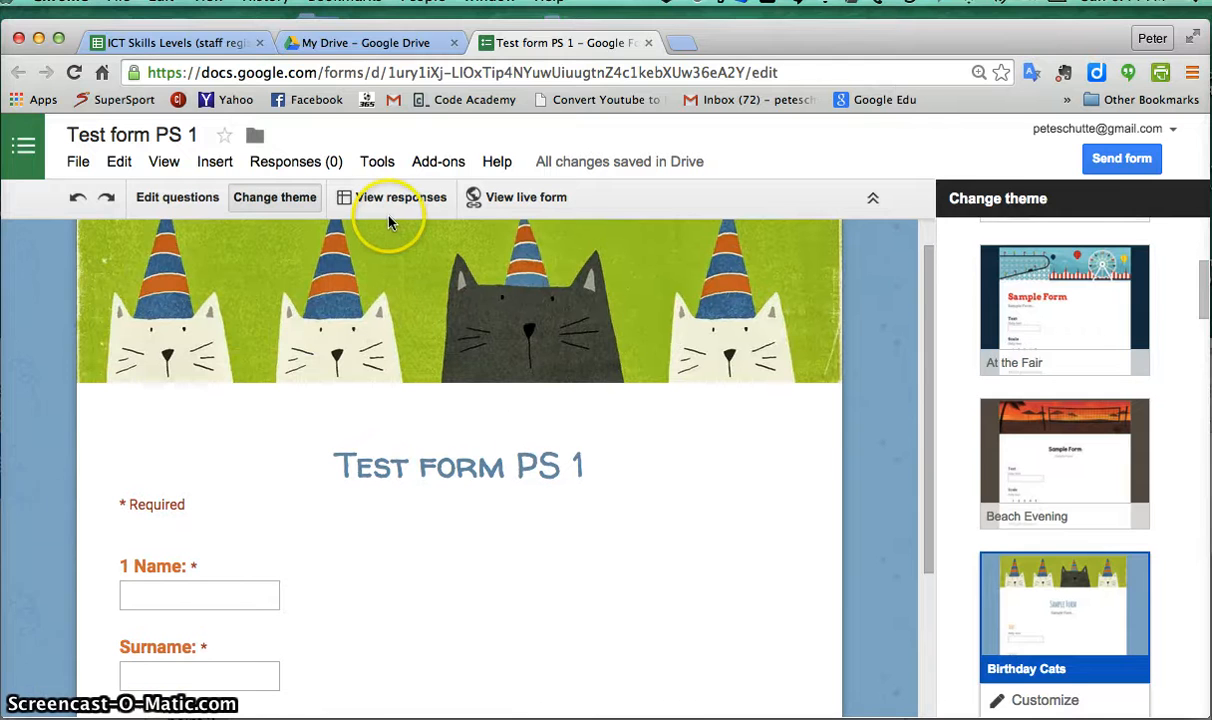
{"action": "left_click", "coordinate": [503, 205]}
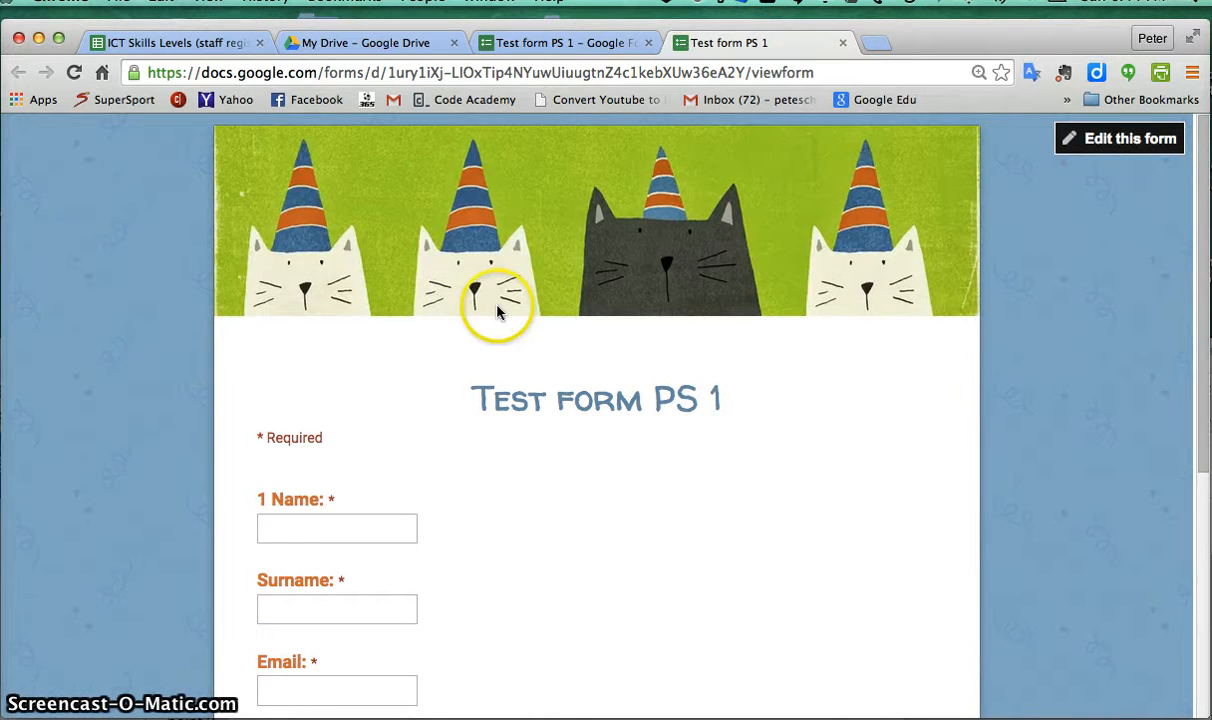
Step: Select the live form's web address, and open the form's responses spreadsheet from the form editor
{"action": "left_click", "coordinate": [506, 72]}
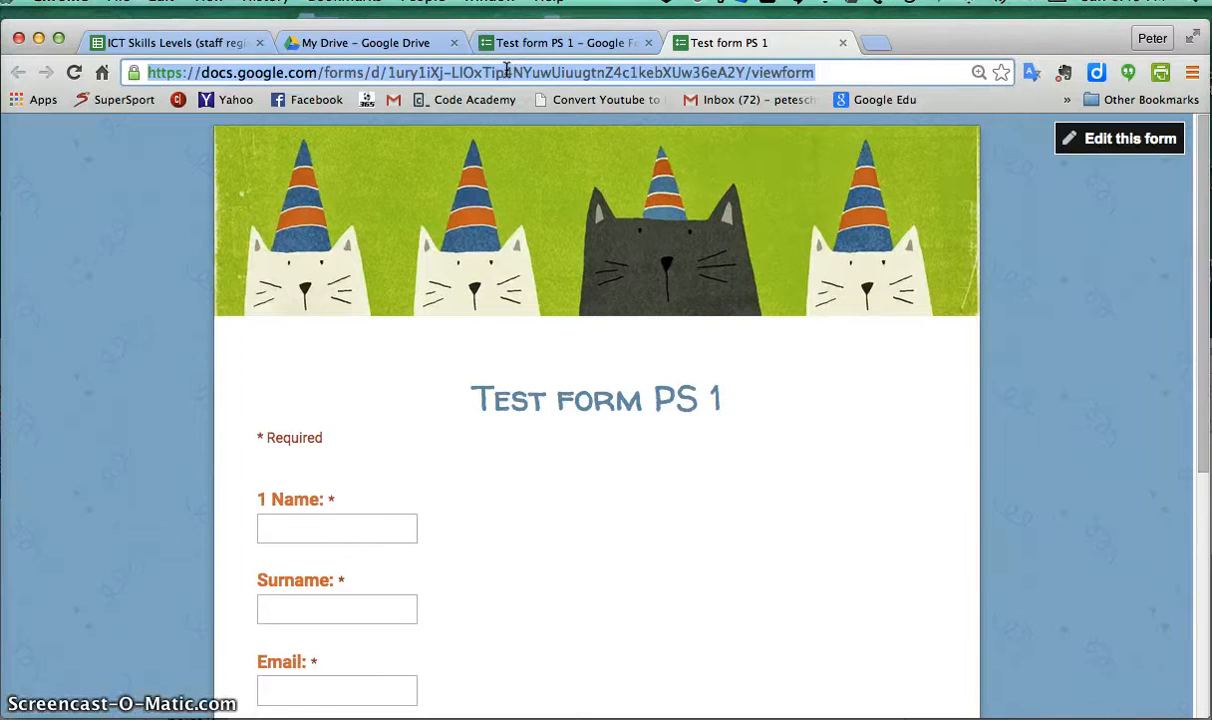
{"action": "left_click", "coordinate": [581, 43]}
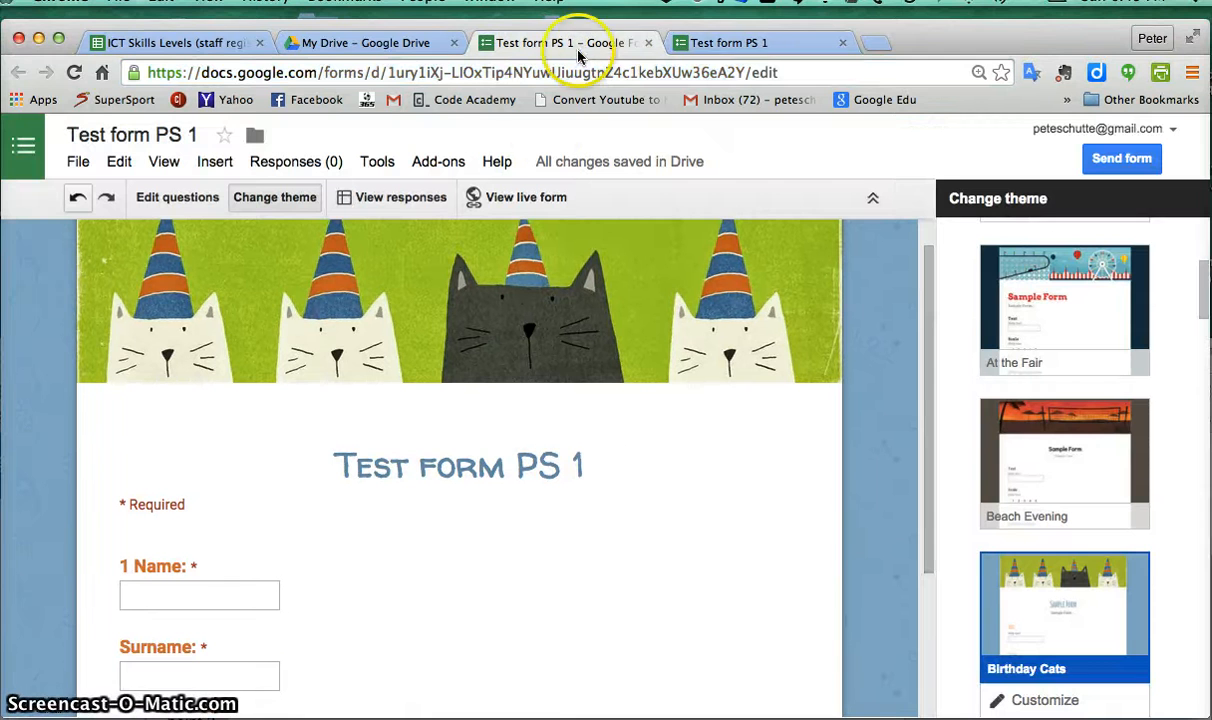
{"action": "left_click", "coordinate": [402, 205]}
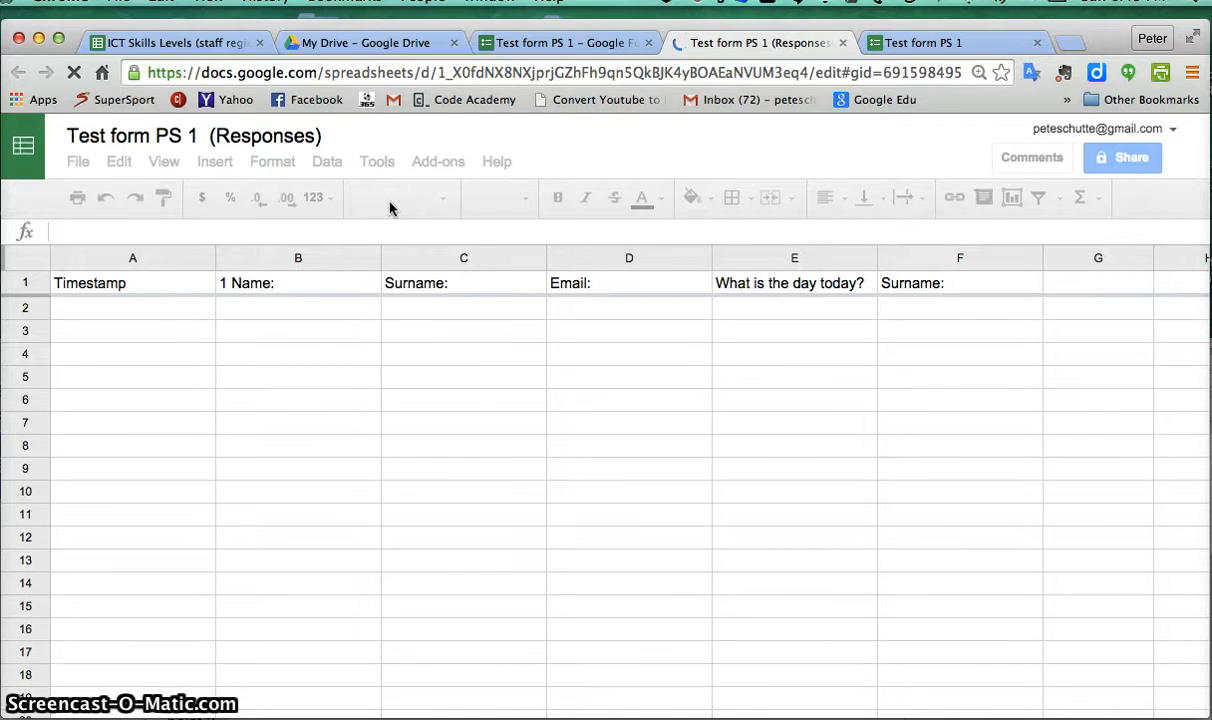
{"action": "left_click", "coordinate": [504, 47]}
{"action": "left_click", "coordinate": [195, 597]}
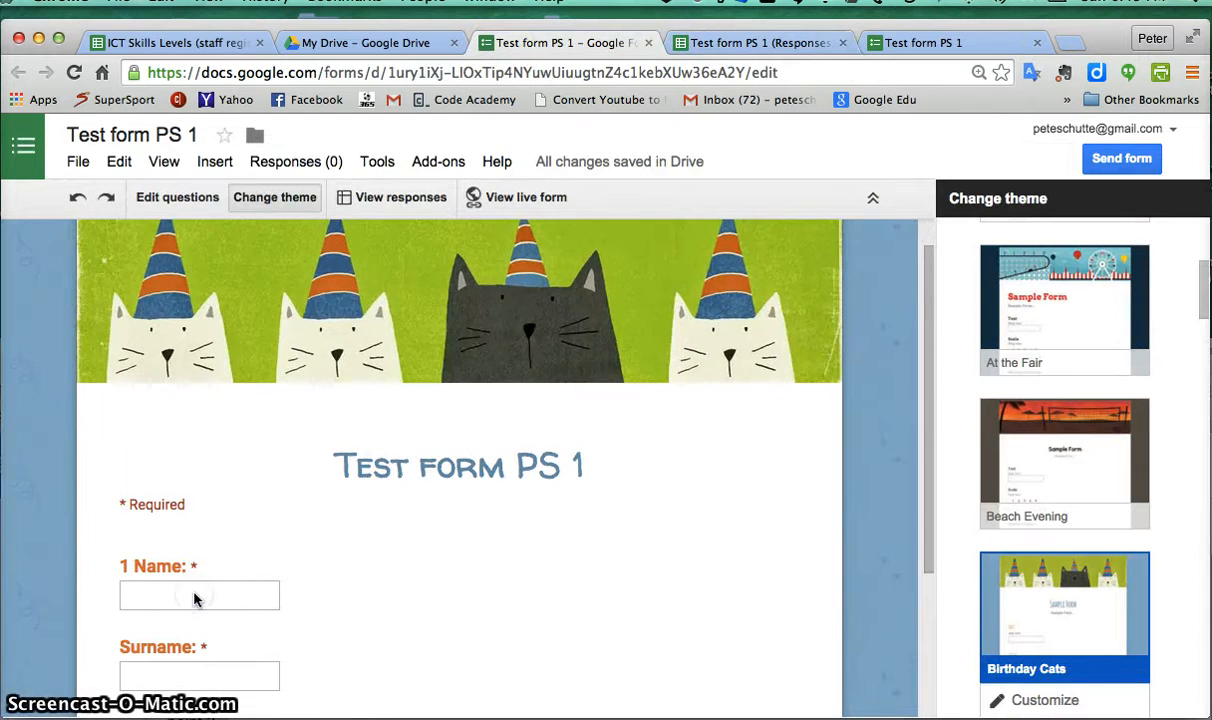
{"action": "scroll", "coordinate": [195, 598], "scroll_direction": "down", "scroll_amount": 2}
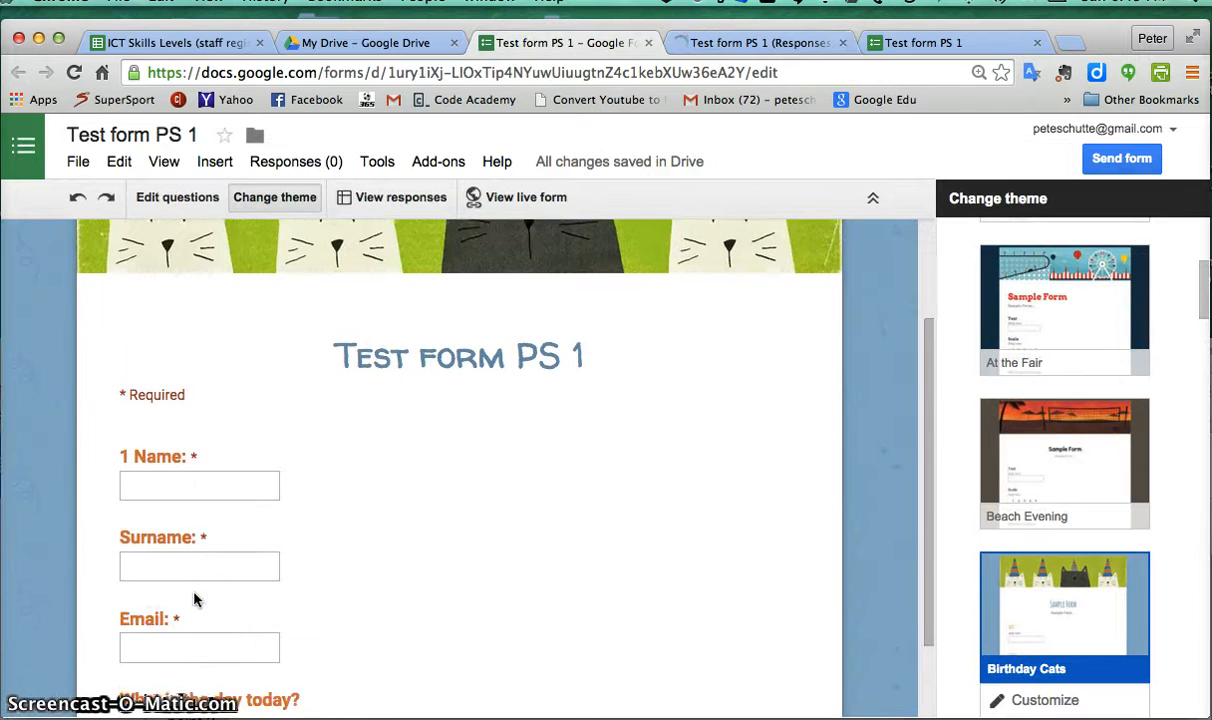
{"action": "left_click", "coordinate": [162, 570]}
{"action": "left_click", "coordinate": [168, 470]}
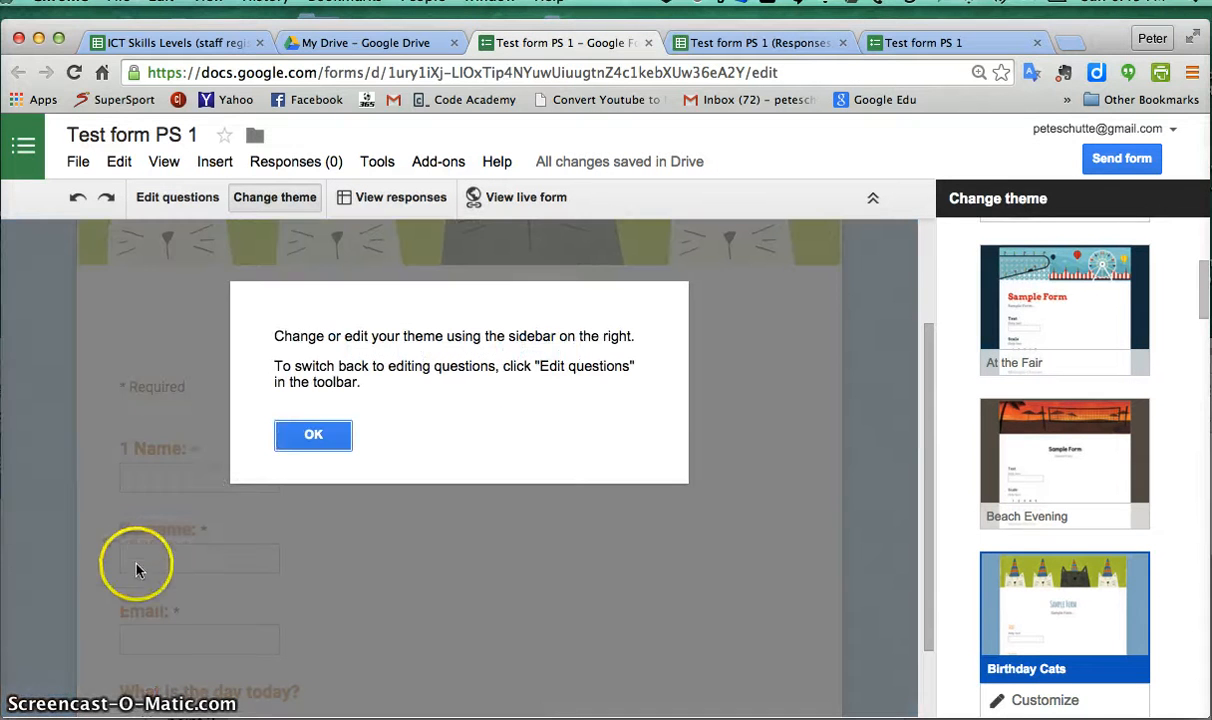
{"action": "left_click", "coordinate": [316, 437]}
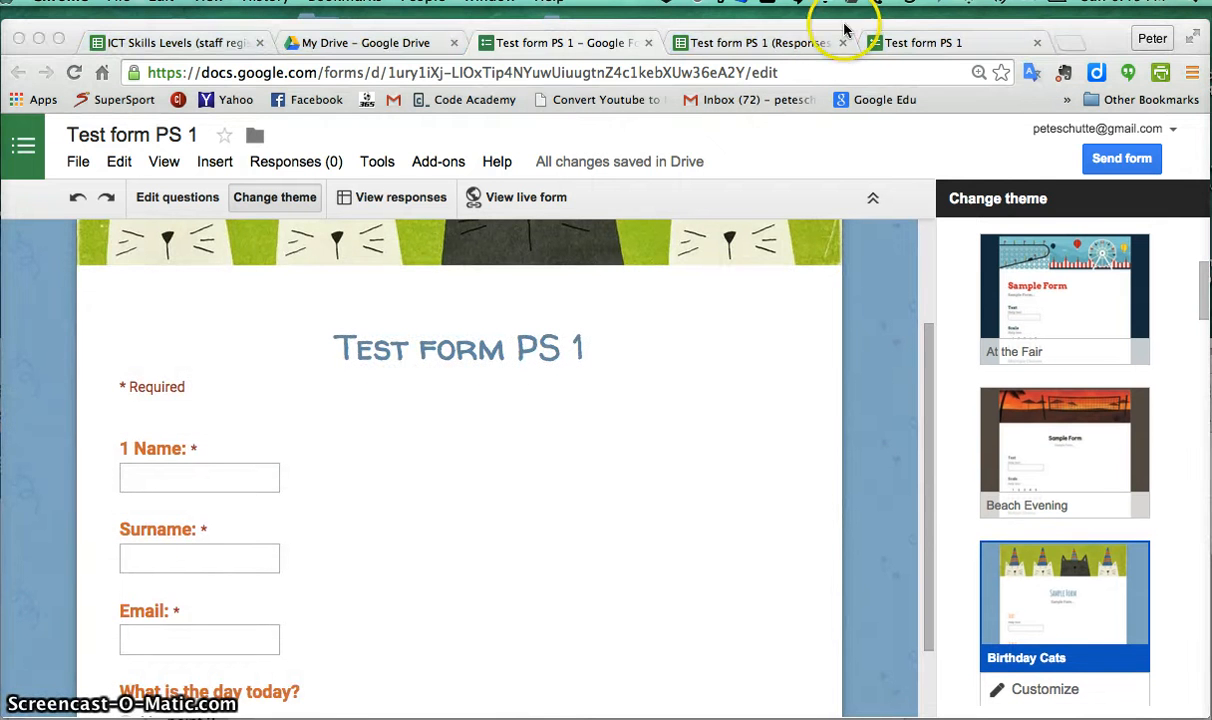
Step: Fill in the live form's Name, Surname and Email fields with the sample text "ff"
{"action": "left_click", "coordinate": [912, 42]}
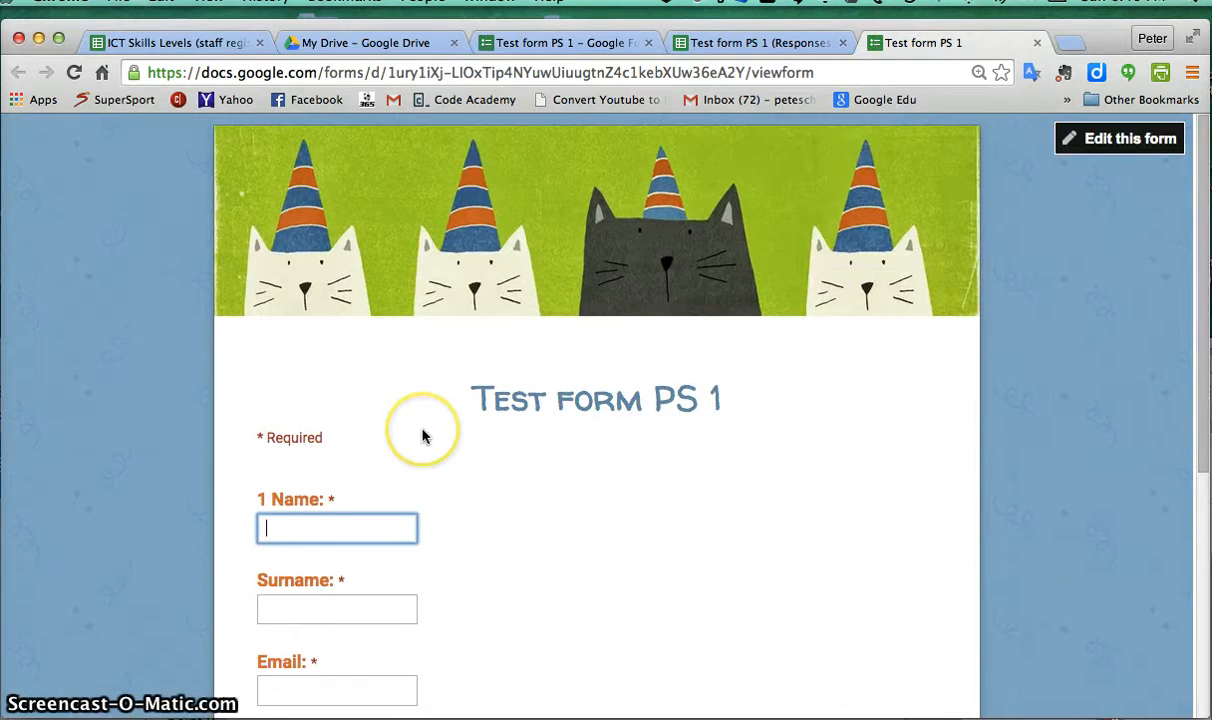
{"action": "type", "text": "ff"}
{"action": "scroll", "coordinate": [419, 438], "scroll_direction": "down", "scroll_amount": 3}
{"action": "left_click", "coordinate": [314, 486]}
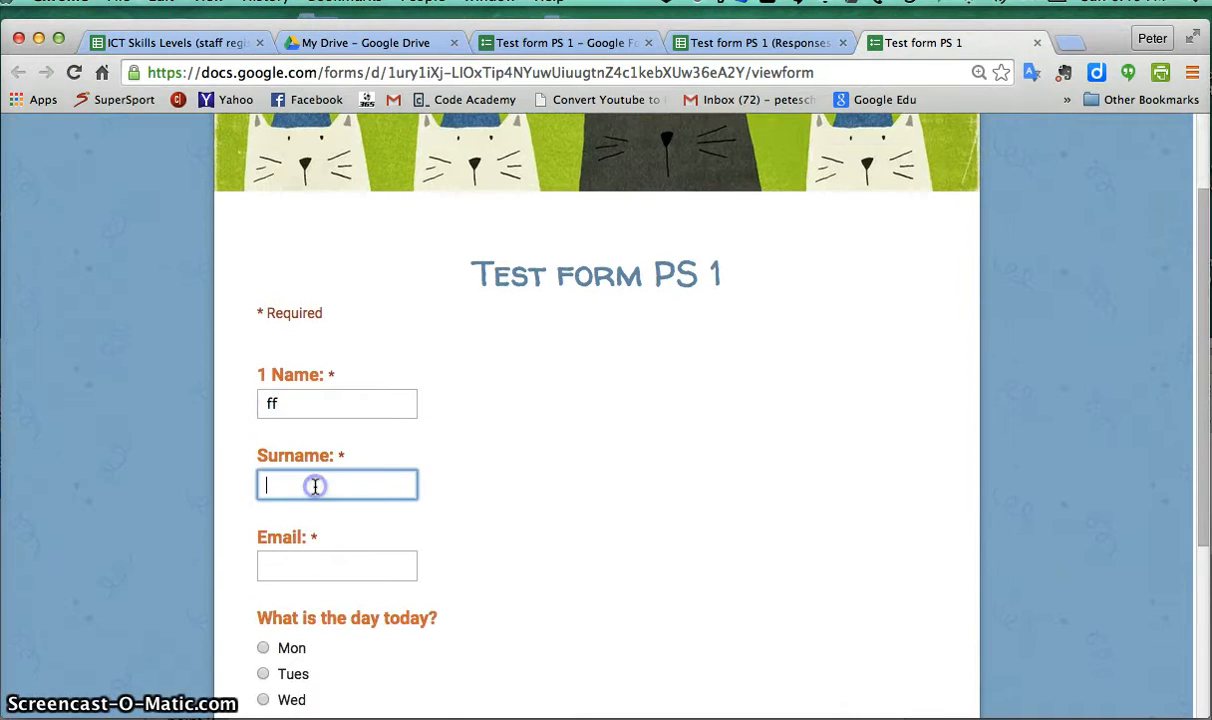
{"action": "type", "text": "ff"}
{"action": "left_click", "coordinate": [288, 563]}
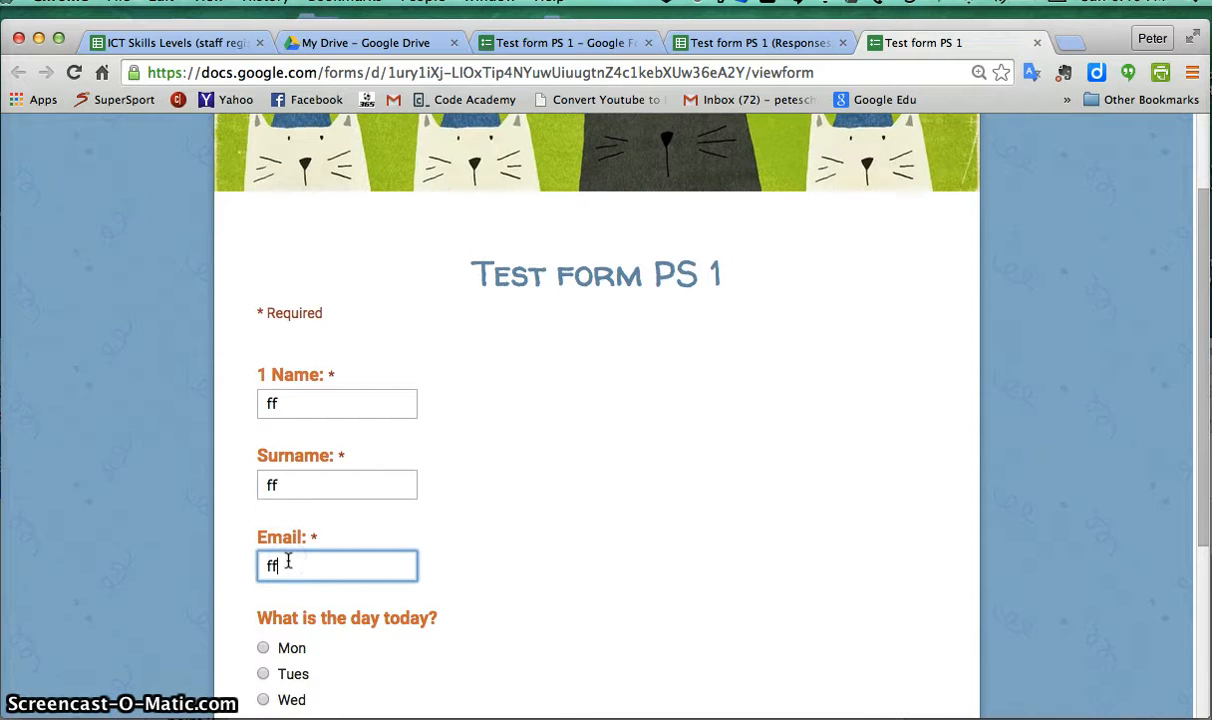
Step: Answer the live form's day question with Tues and submit the response
{"action": "scroll", "coordinate": [280, 568], "scroll_direction": "down", "scroll_amount": 2}
{"action": "left_click", "coordinate": [262, 615]}
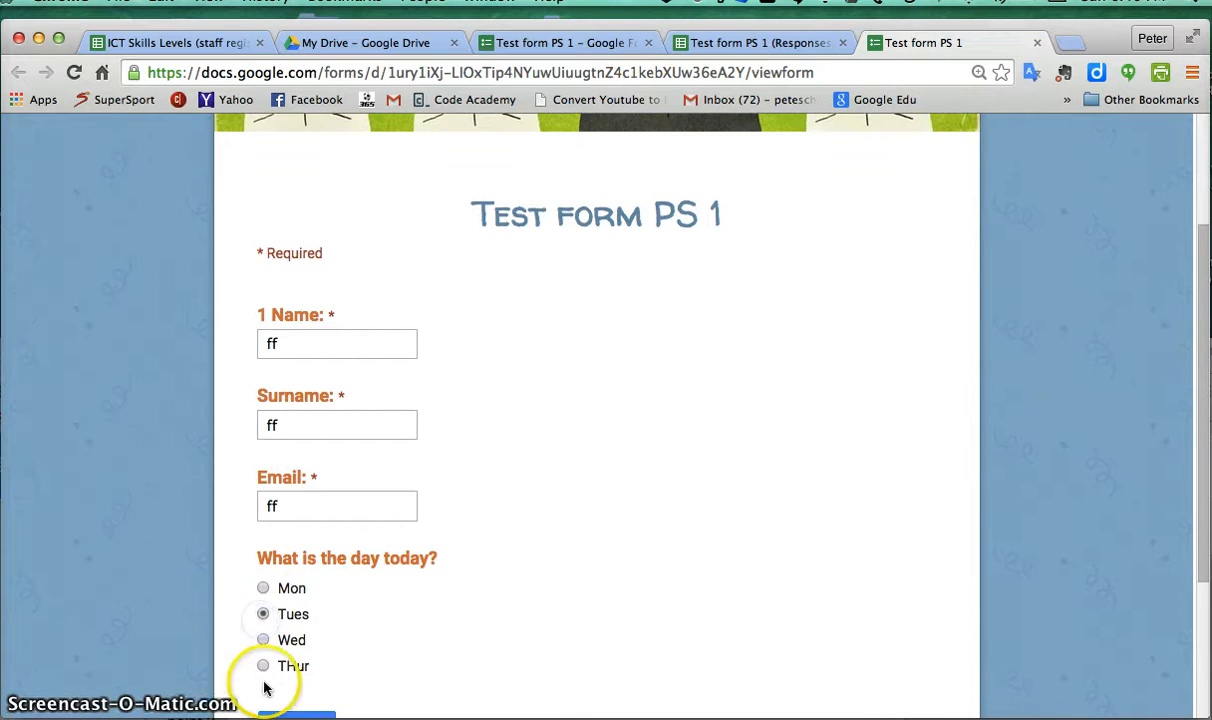
{"action": "scroll", "coordinate": [265, 680], "scroll_direction": "down", "scroll_amount": 2}
{"action": "left_click", "coordinate": [281, 647]}
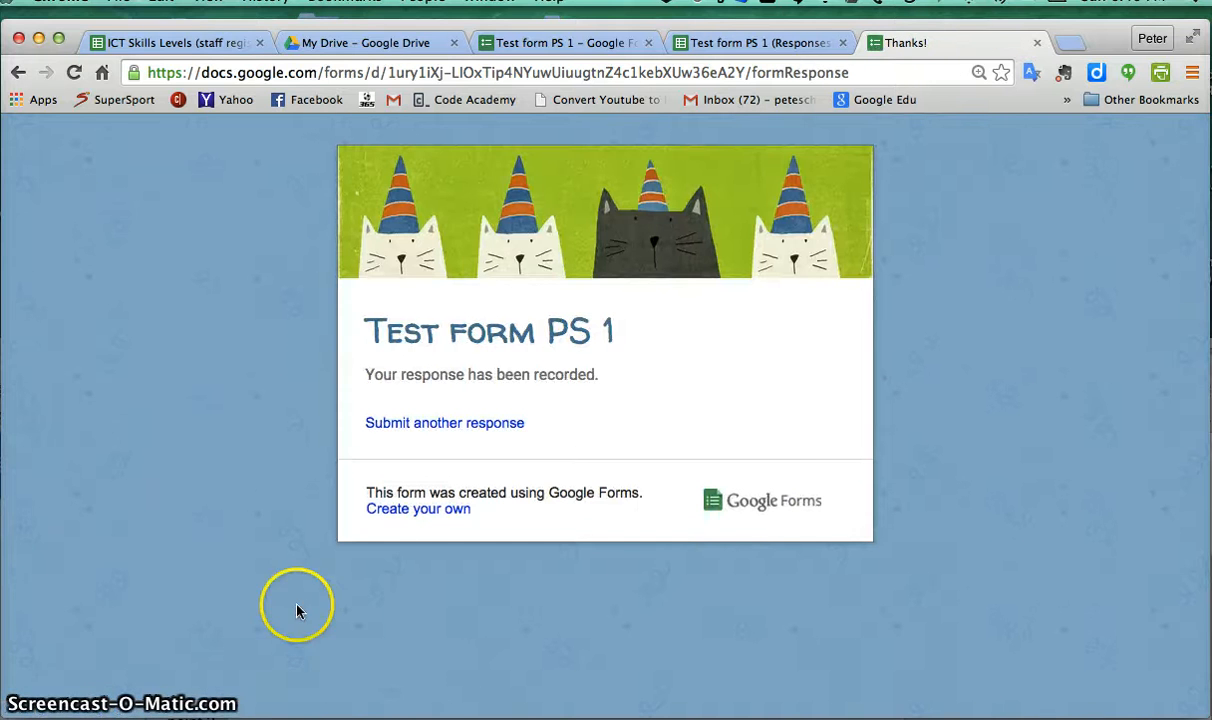
Step: Check the submitted entry in the responses spreadsheet and return to the form editor
{"action": "left_click", "coordinate": [745, 44]}
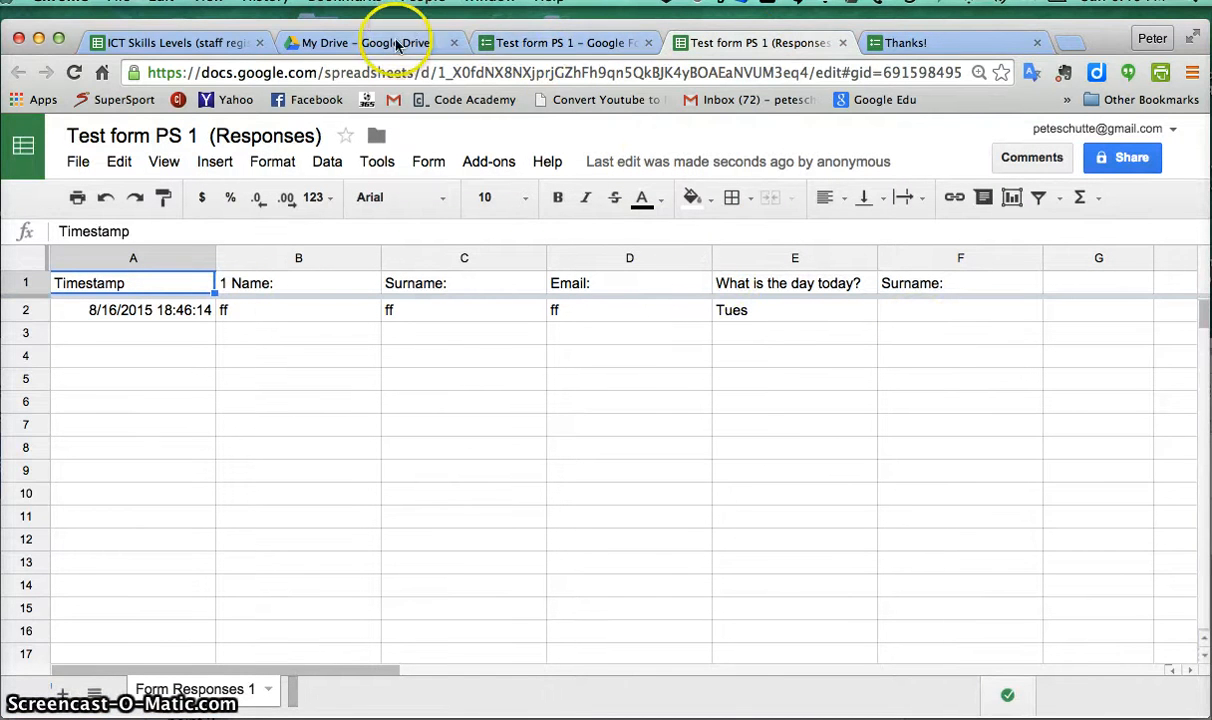
{"action": "left_click", "coordinate": [532, 46]}
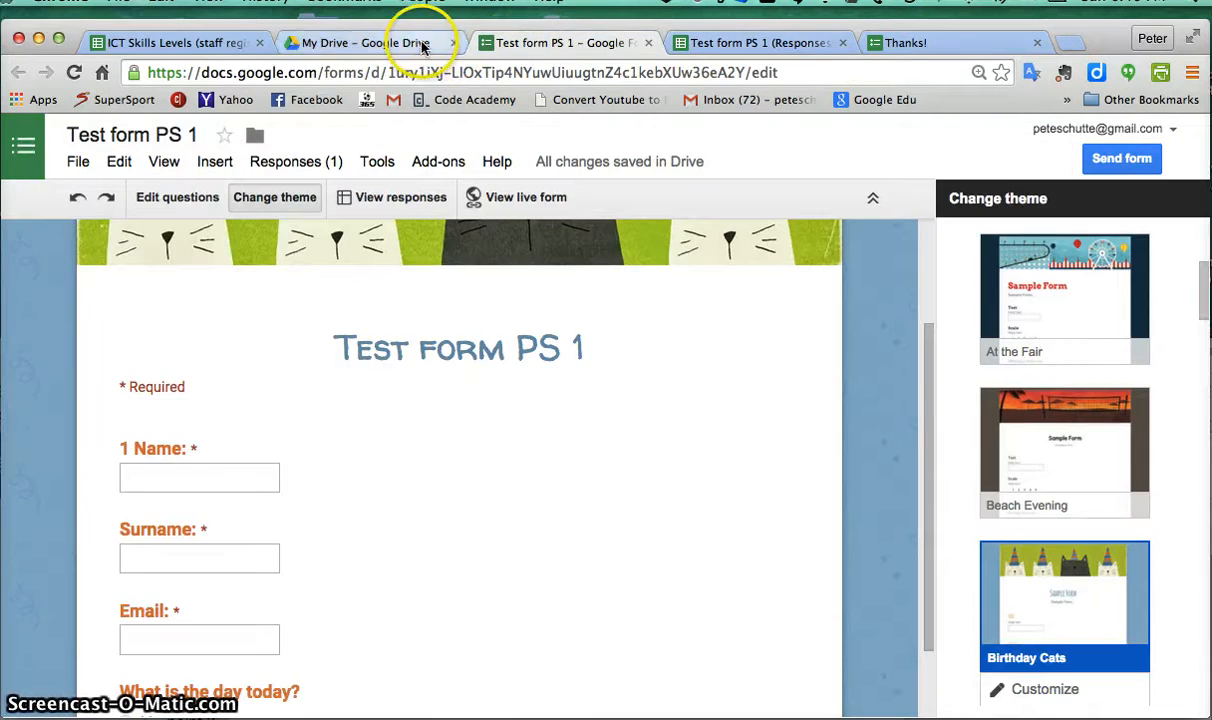
{"action": "scroll", "coordinate": [515, 300], "scroll_direction": "up", "scroll_amount": 3}
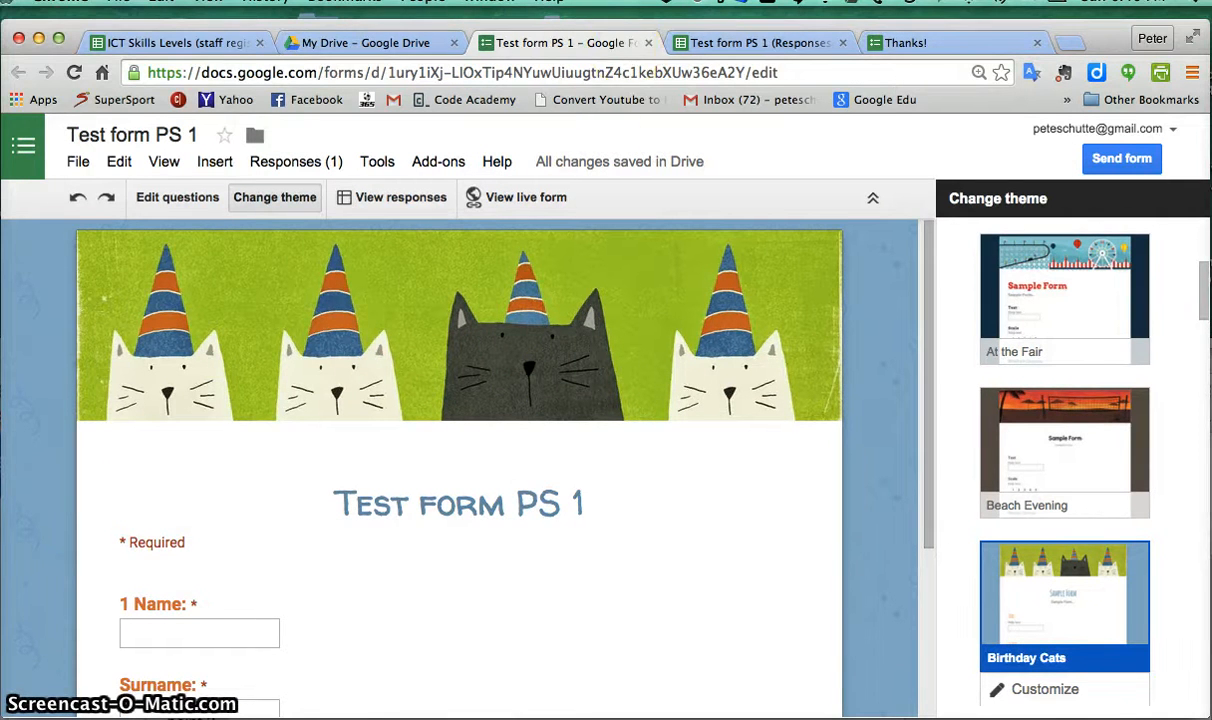
Step: Close the form editor, the responses spreadsheet and the live form to return to My Drive
{"action": "left_click", "coordinate": [649, 45]}
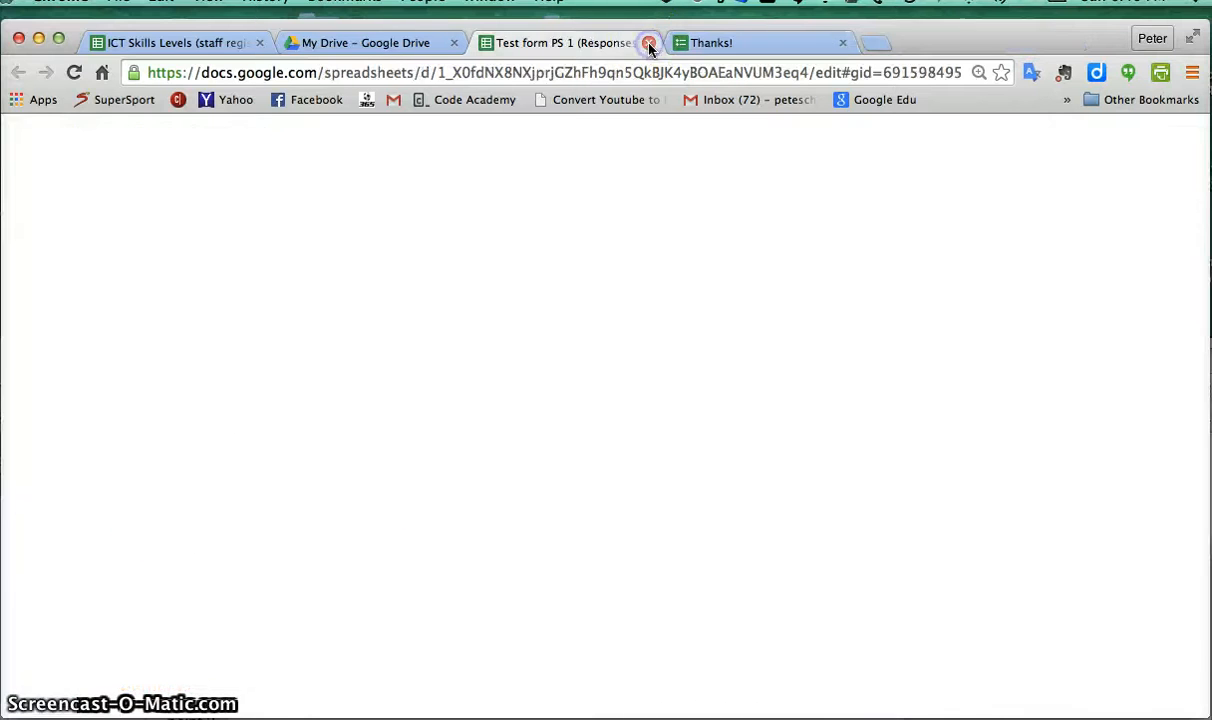
{"action": "left_click", "coordinate": [649, 45]}
{"action": "left_click", "coordinate": [649, 45]}
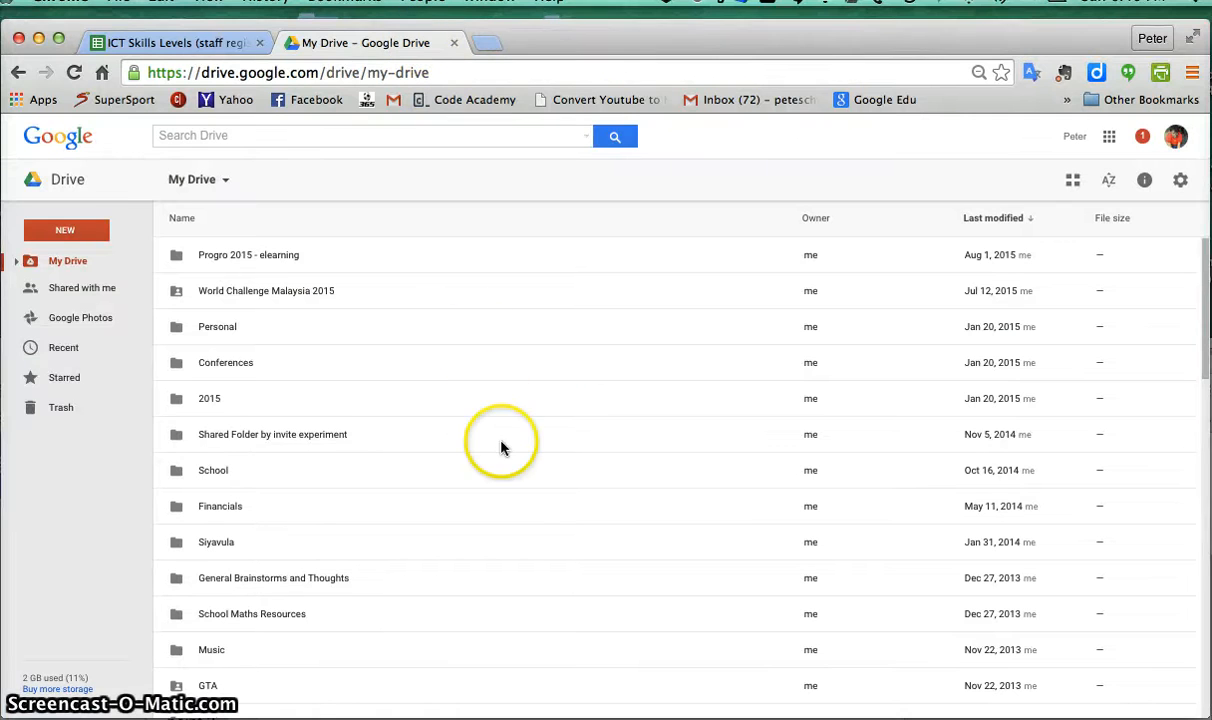
Step: Open the form Test form PS 1 and the spreadsheet Test form PS 1 (Responses) from My Drive
{"action": "scroll", "coordinate": [390, 349], "scroll_direction": "down", "scroll_amount": 5}
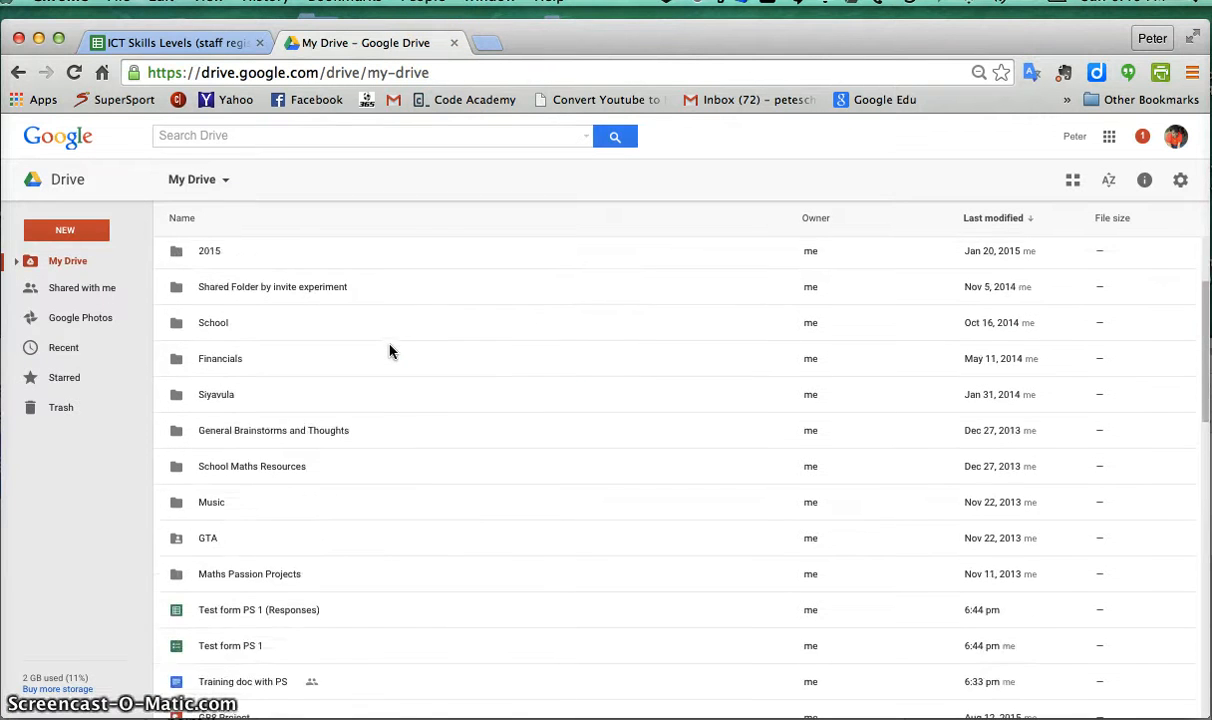
{"action": "scroll", "coordinate": [390, 349], "scroll_direction": "down", "scroll_amount": 1}
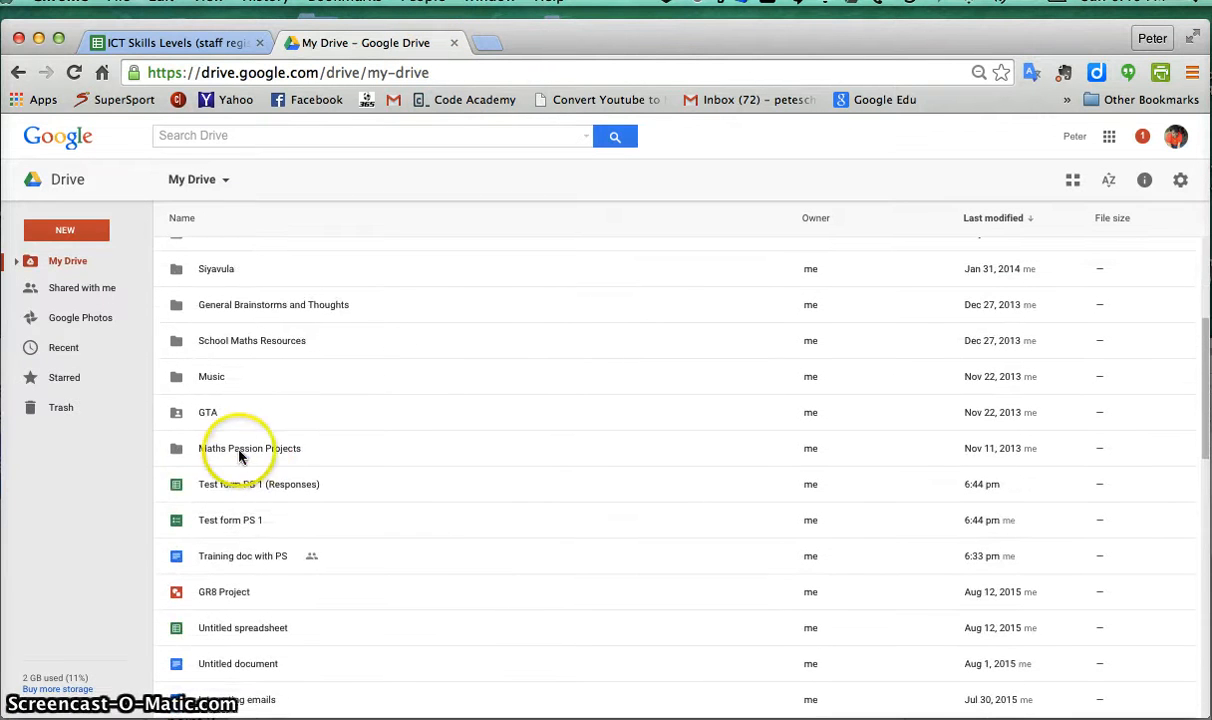
{"action": "double_click", "coordinate": [213, 528]}
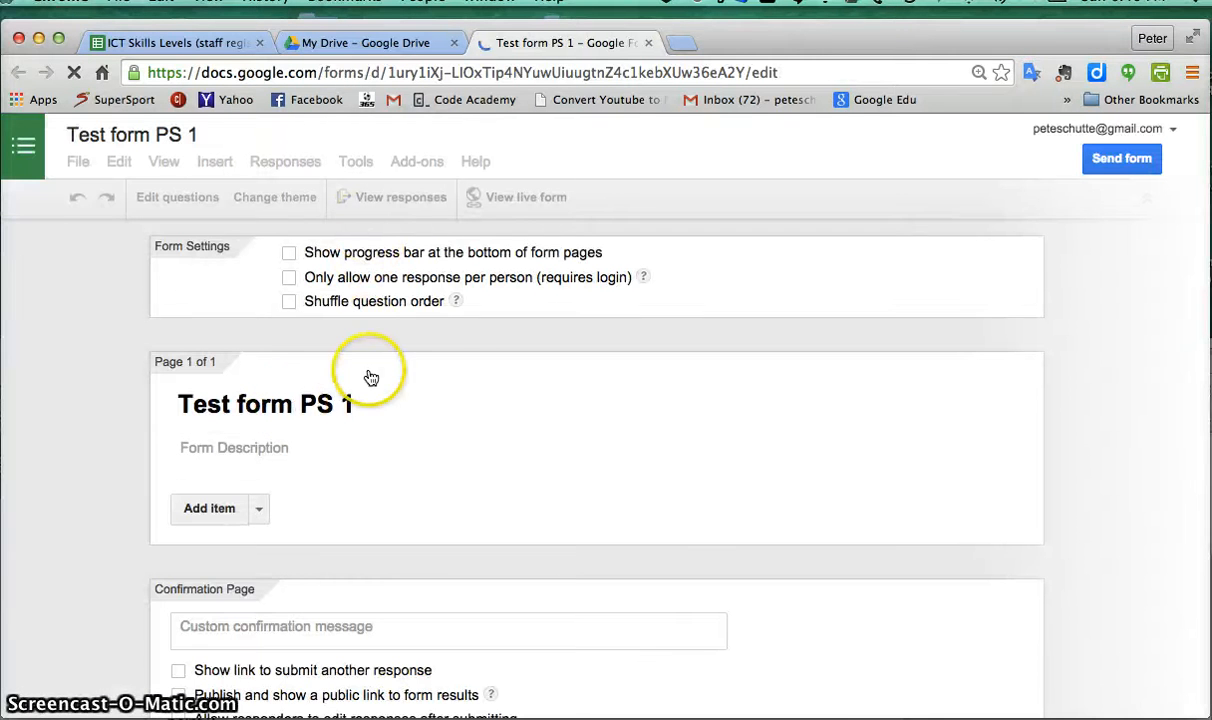
{"action": "left_click", "coordinate": [380, 42]}
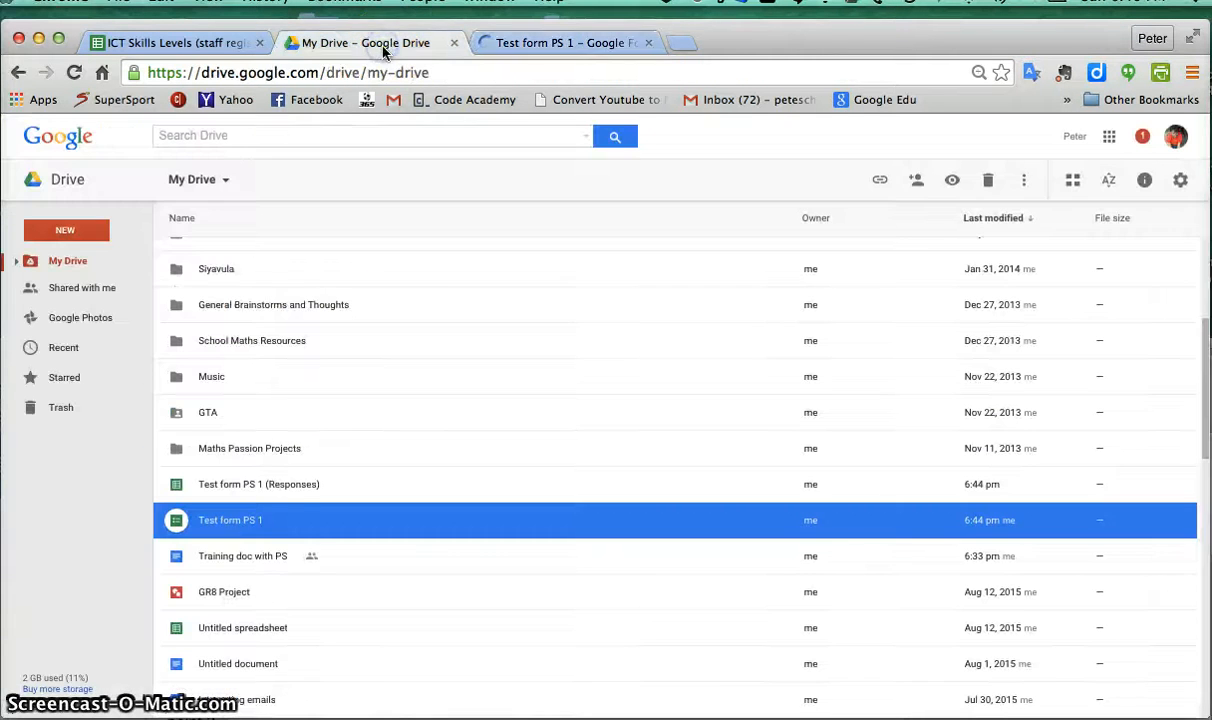
{"action": "double_click", "coordinate": [252, 486]}
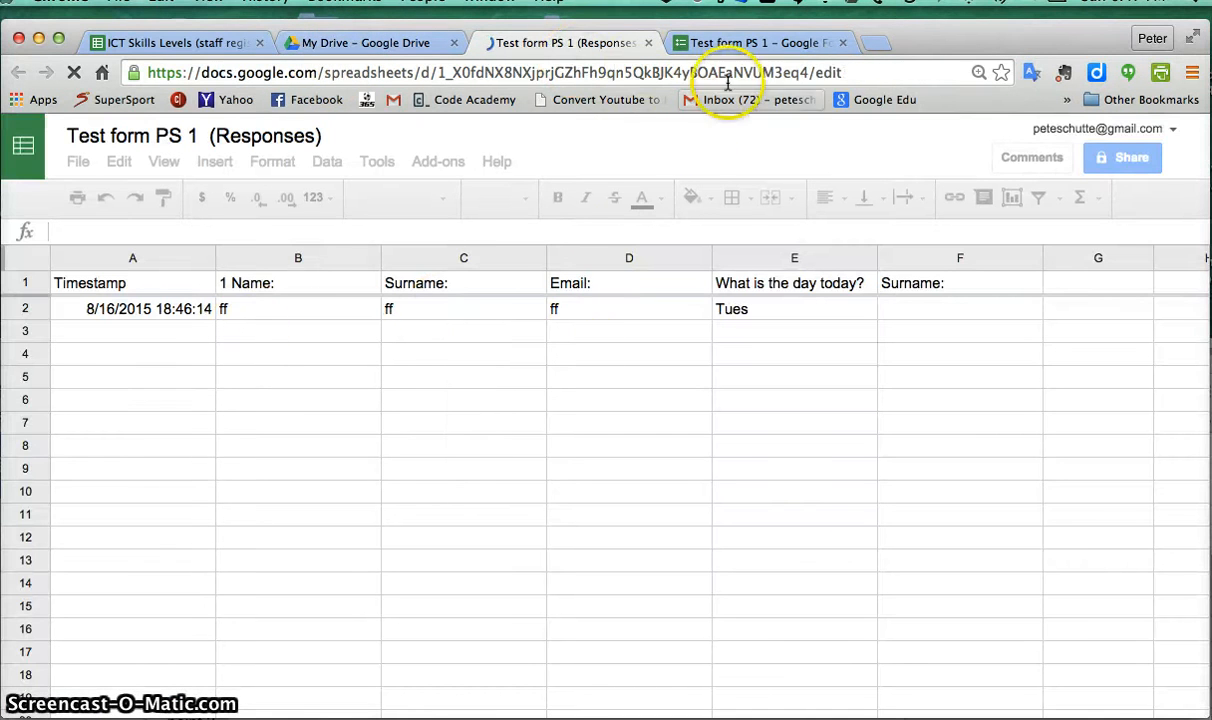
Step: Look through the questions of the reopened form in the form editor
{"action": "left_click", "coordinate": [766, 42]}
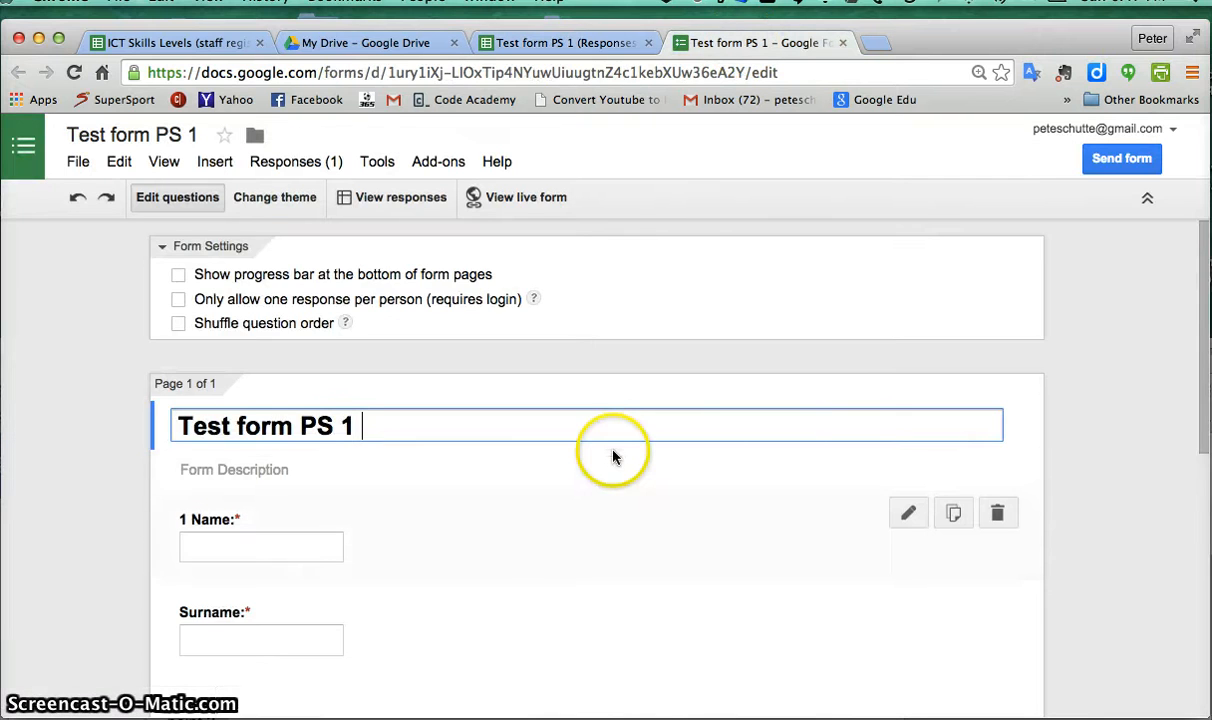
{"action": "scroll", "coordinate": [579, 541], "scroll_direction": "down", "scroll_amount": 5}
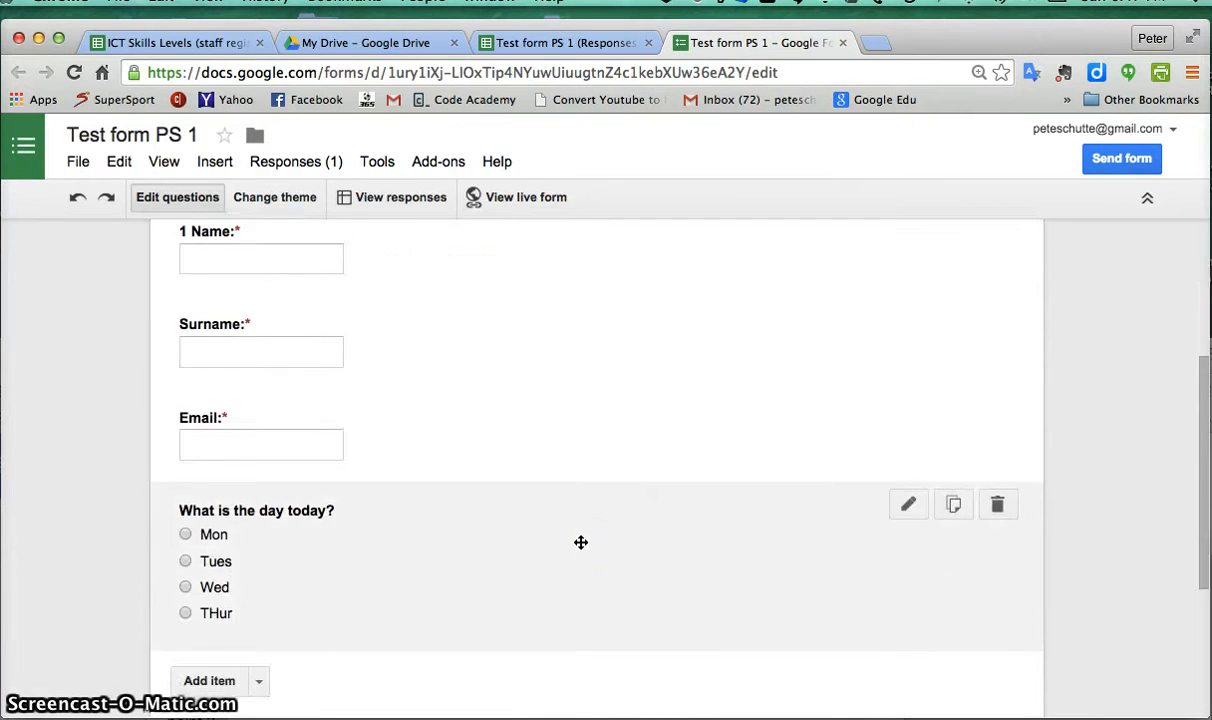
{"action": "scroll", "coordinate": [580, 542], "scroll_direction": "up", "scroll_amount": 5}
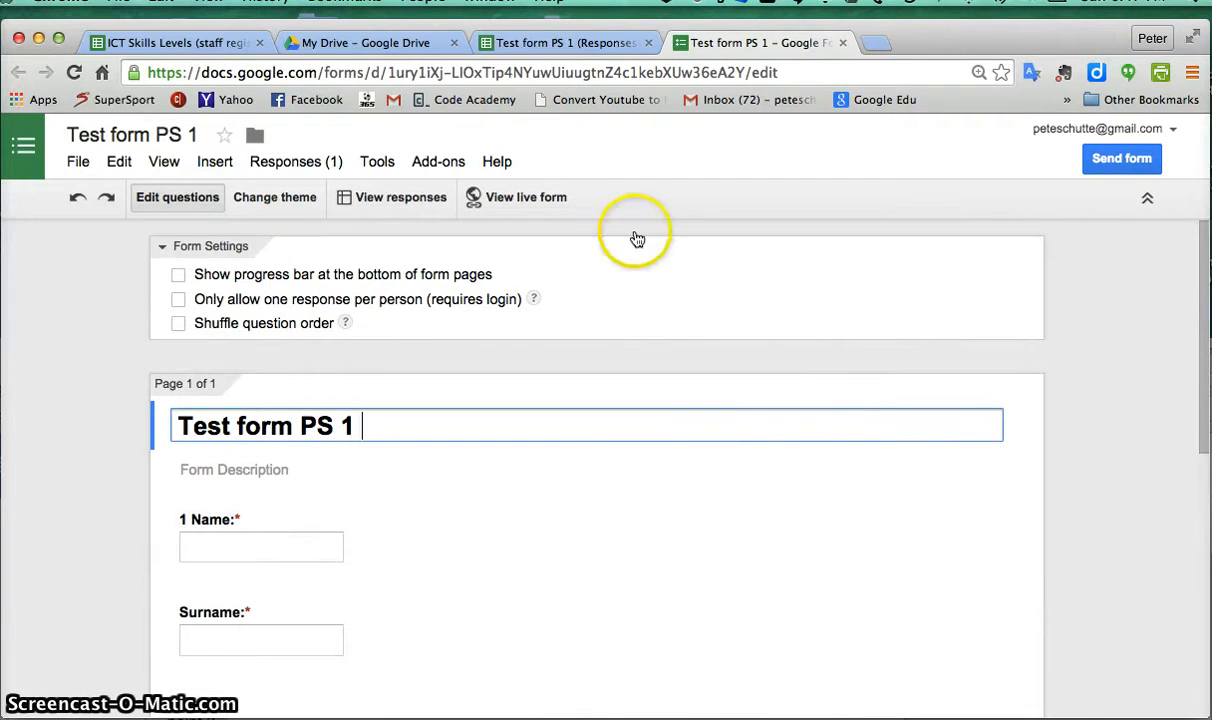